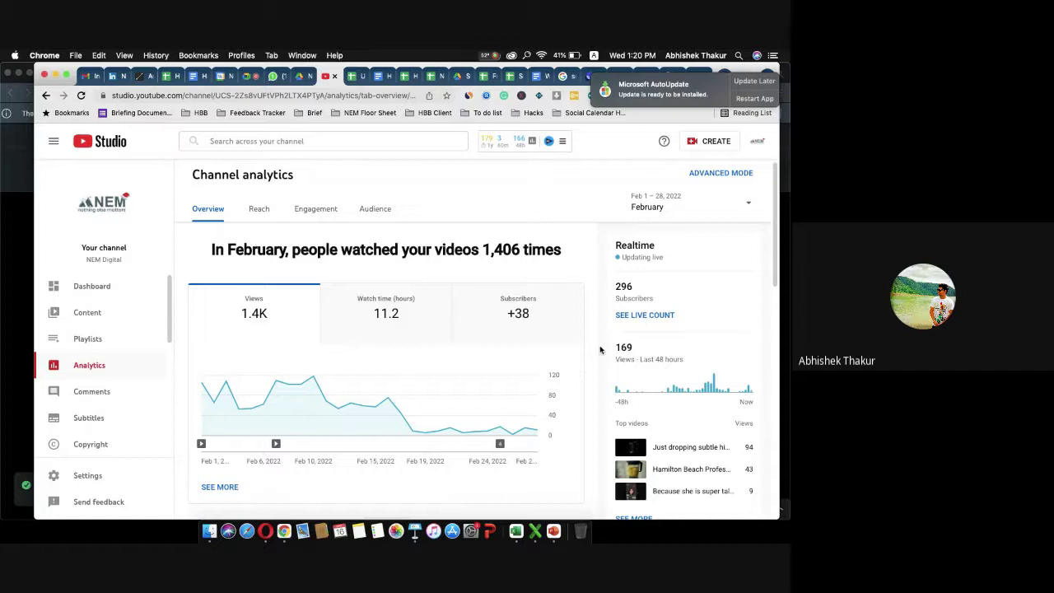
Examine the February channel analytics overview, including the daily views graph and its video publication markers
scroll(574, 358, down, 3)
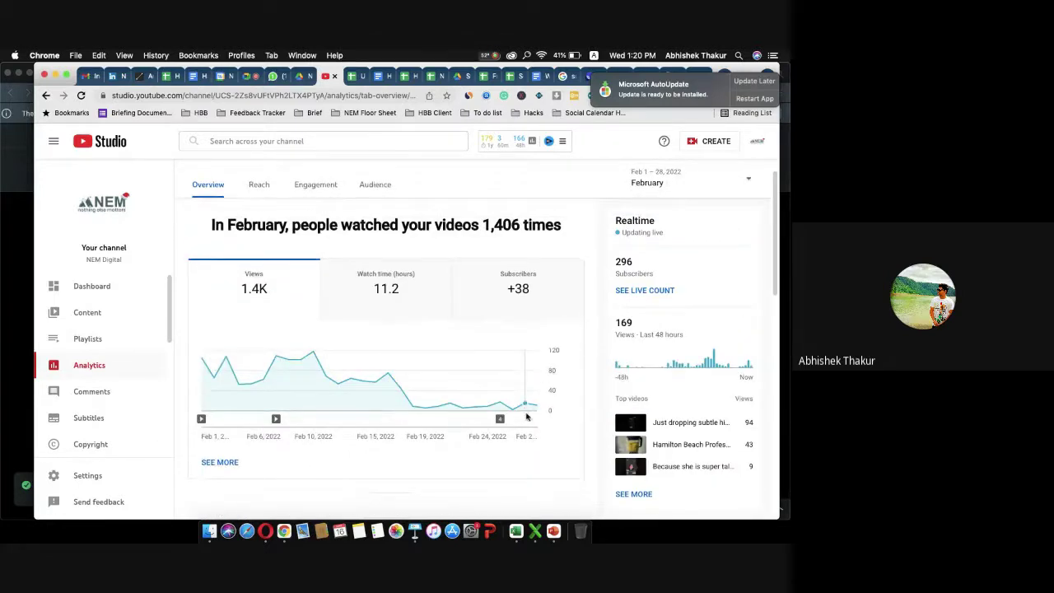
mouse_move(277, 419)
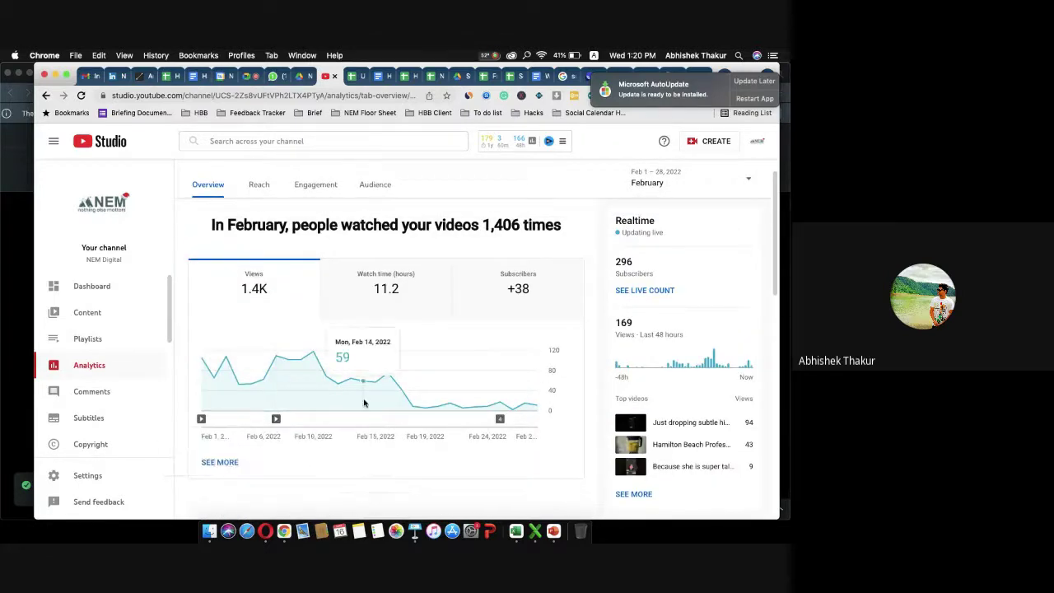
scroll(364, 403, down, 5)
scroll(364, 403, up, 3)
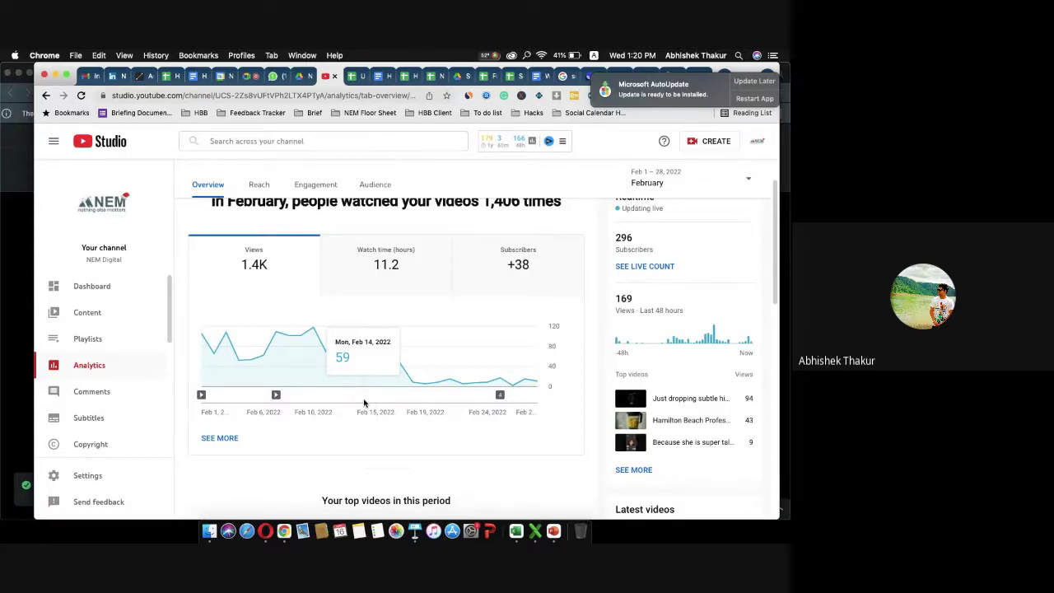
scroll(403, 358, down, 1)
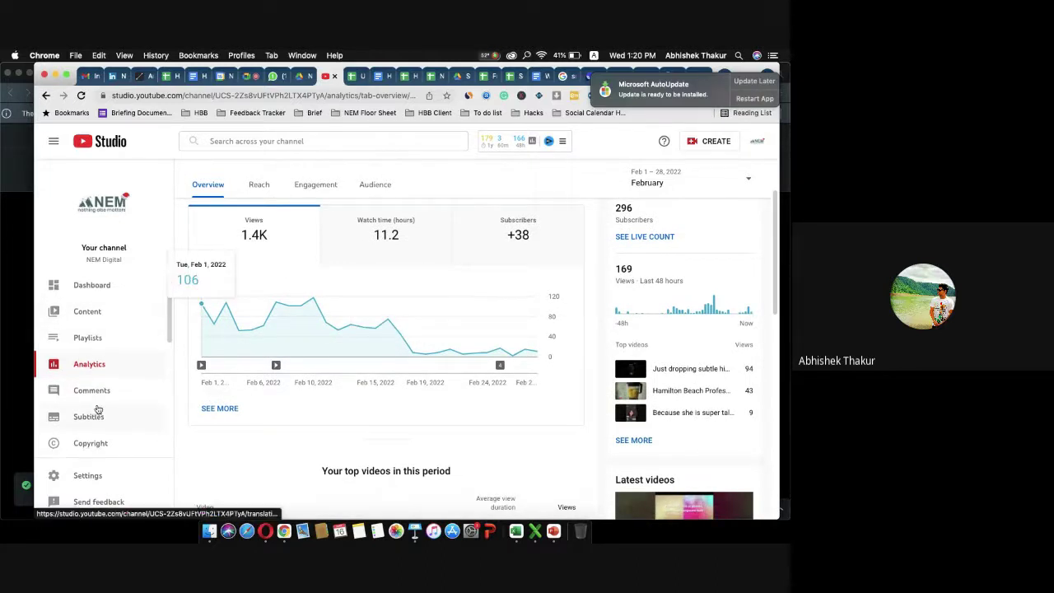
Open the channel's comments and look through the published comments that have not been responded to
scroll(93, 404, down, 1)
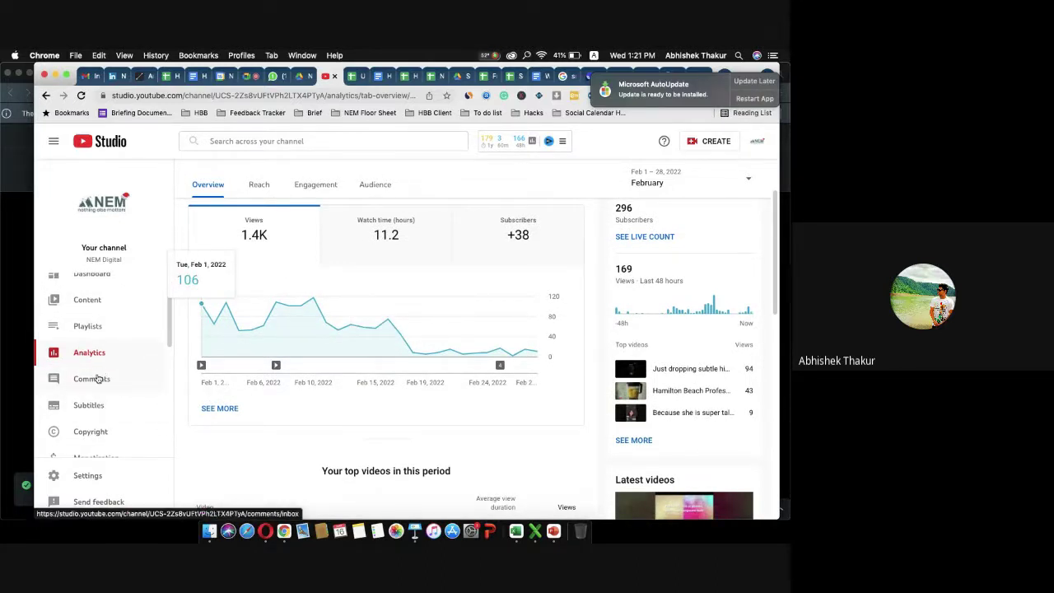
click(97, 378)
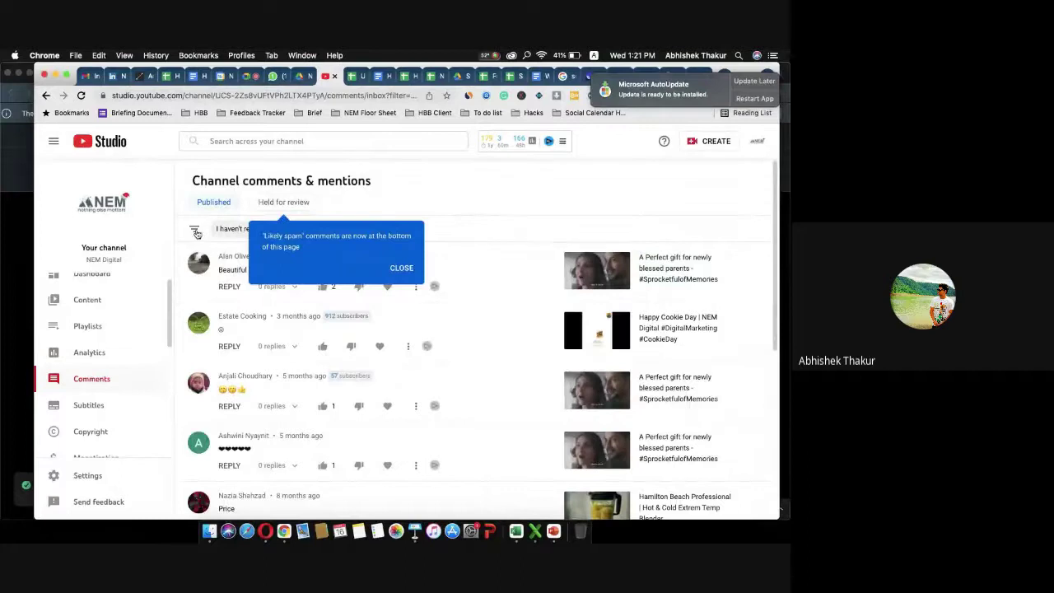
click(197, 233)
click(463, 259)
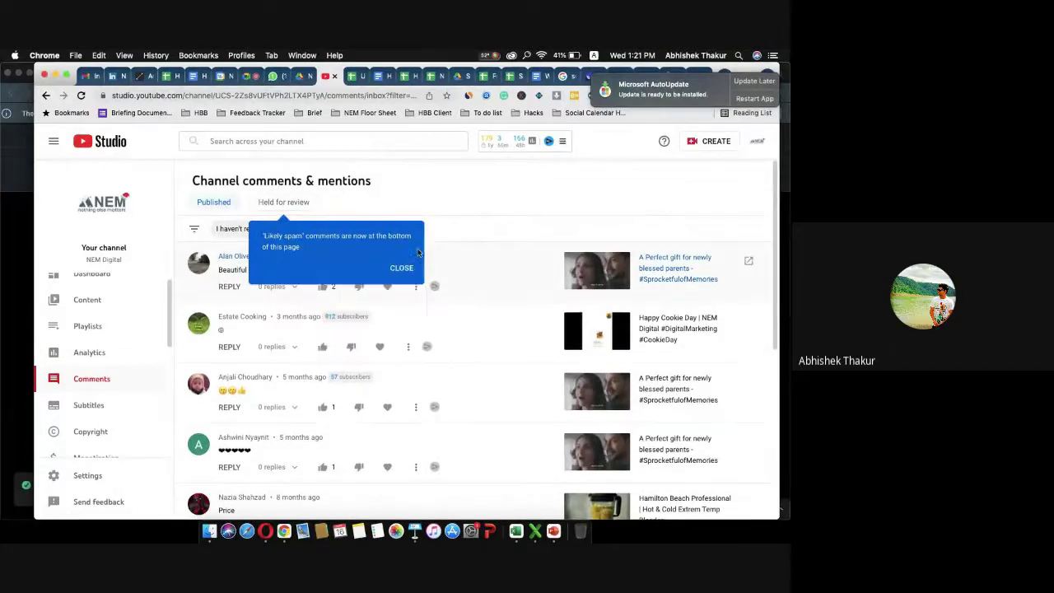
scroll(455, 333, down, 5)
scroll(456, 338, down, 2)
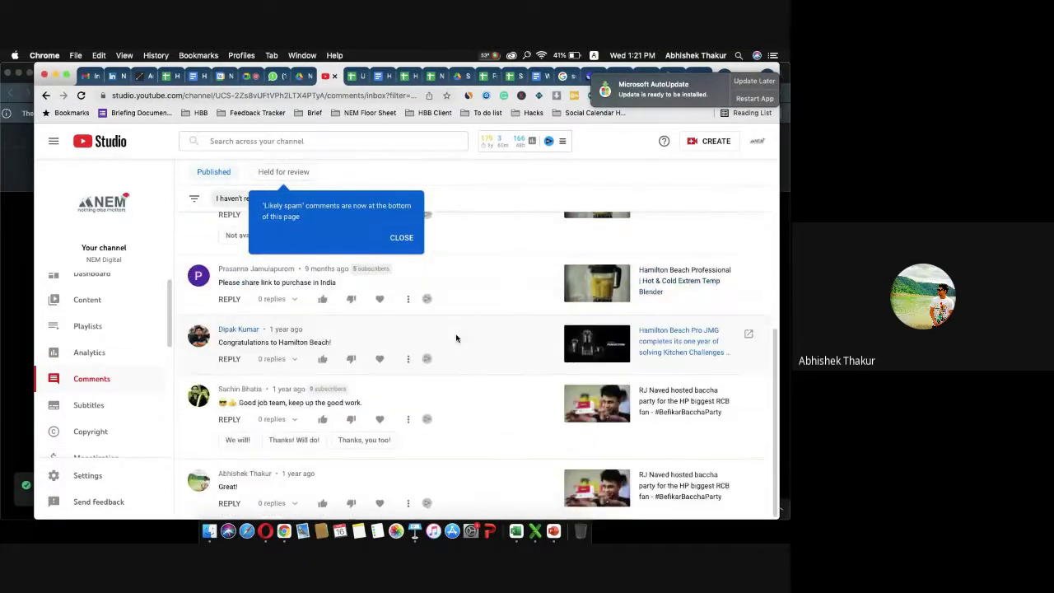
scroll(456, 338, up, 3)
scroll(456, 338, down, 3)
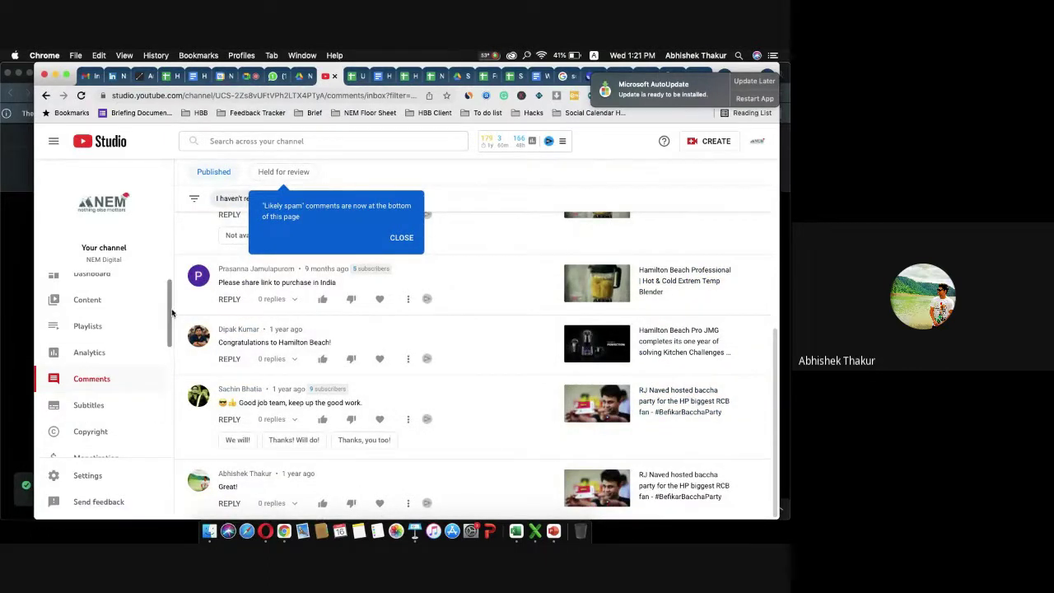
Dismiss the notice about likely spam comments and return to the start of the comment list
drag(172, 311, 173, 375)
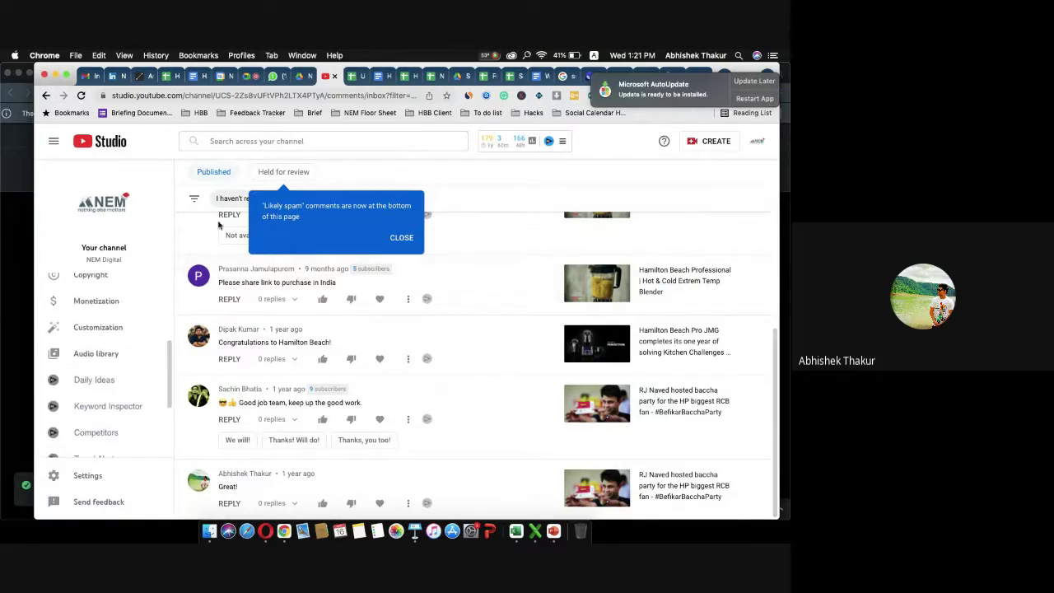
click(402, 238)
scroll(462, 280, up, 10)
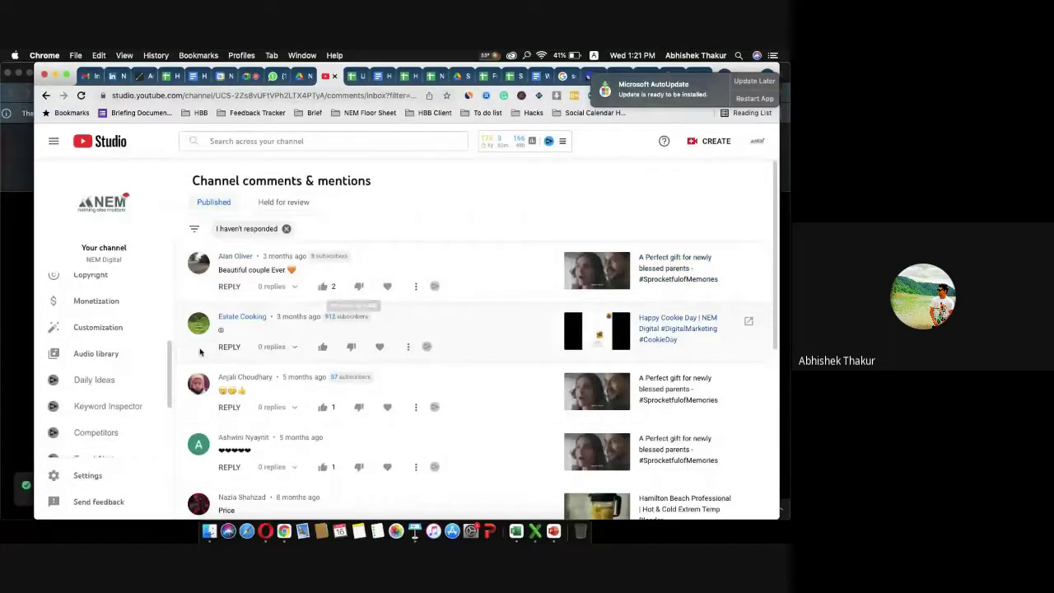
Open the Channel section of the YouTube Studio settings
scroll(111, 393, down, 3)
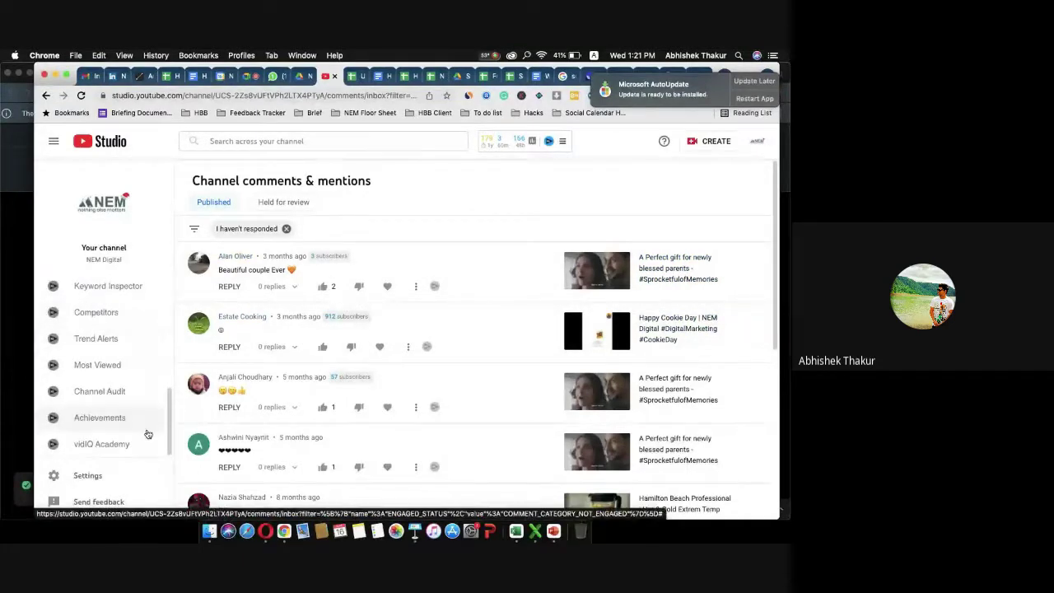
scroll(142, 401, up, 1)
click(100, 472)
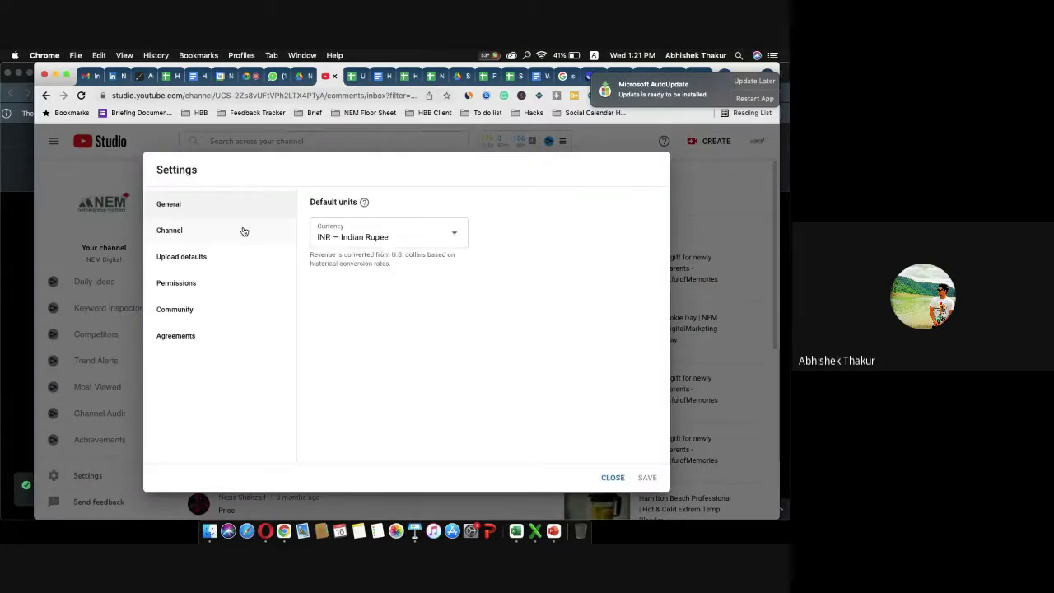
click(242, 232)
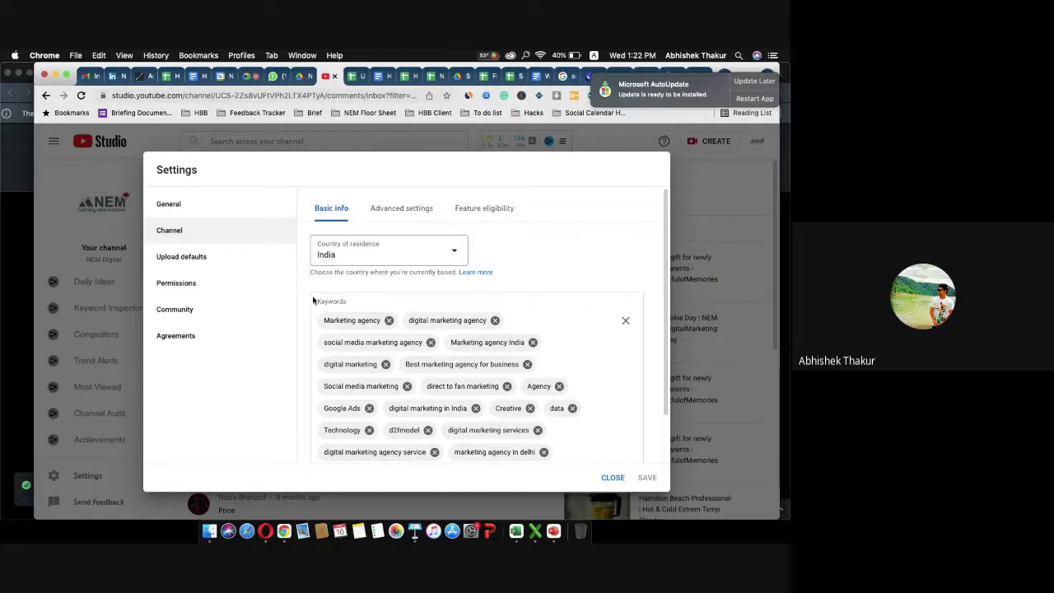
Examine the channel's country of residence and its full list of keywords in the basic info
scroll(387, 358, down, 3)
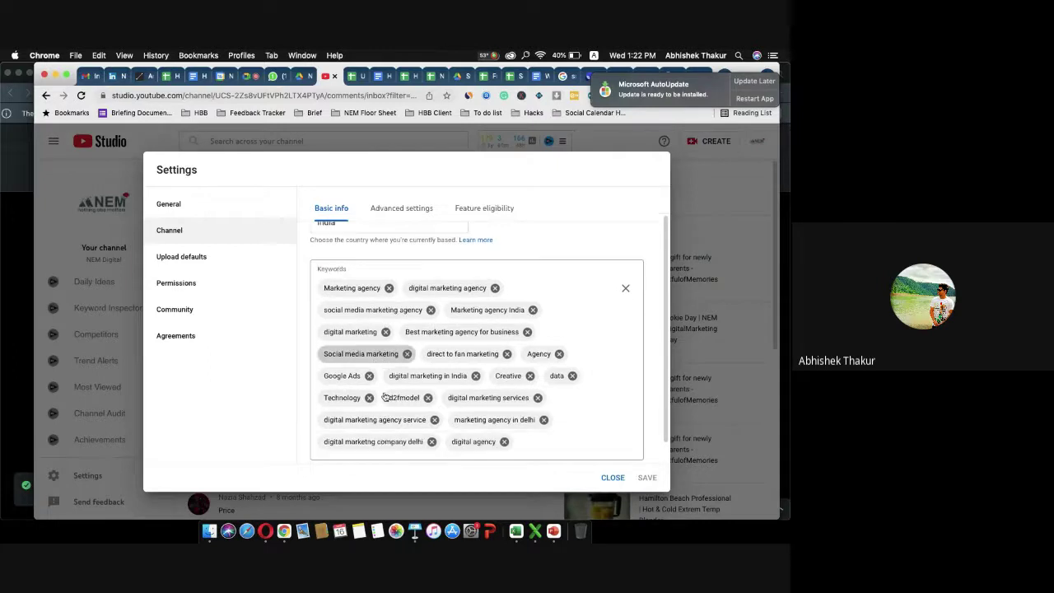
scroll(455, 360, up, 3)
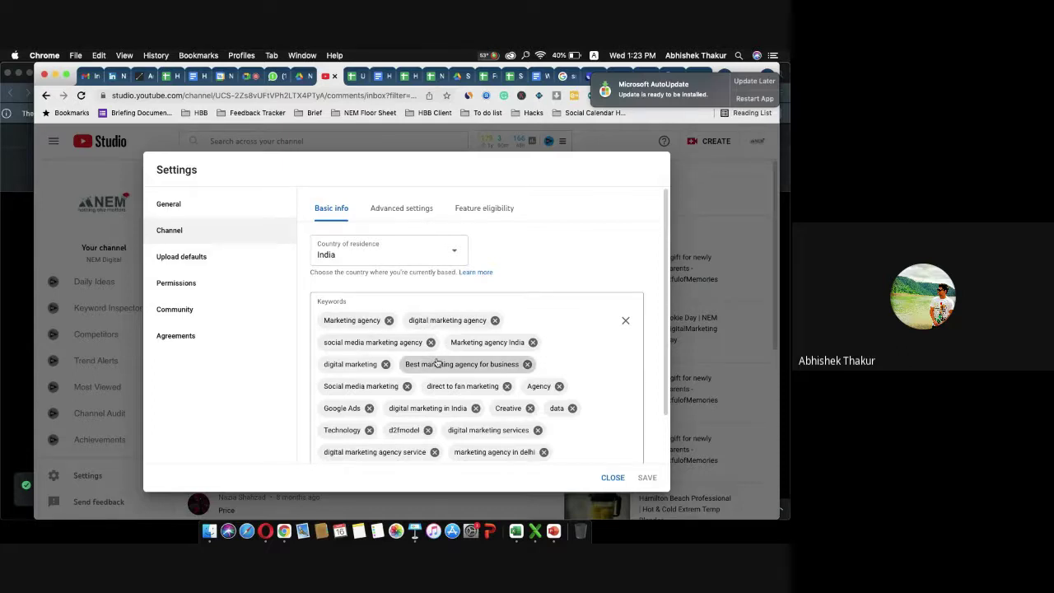
scroll(467, 379, down, 1)
scroll(511, 362, up, 1)
scroll(494, 379, down, 2)
scroll(471, 395, up, 2)
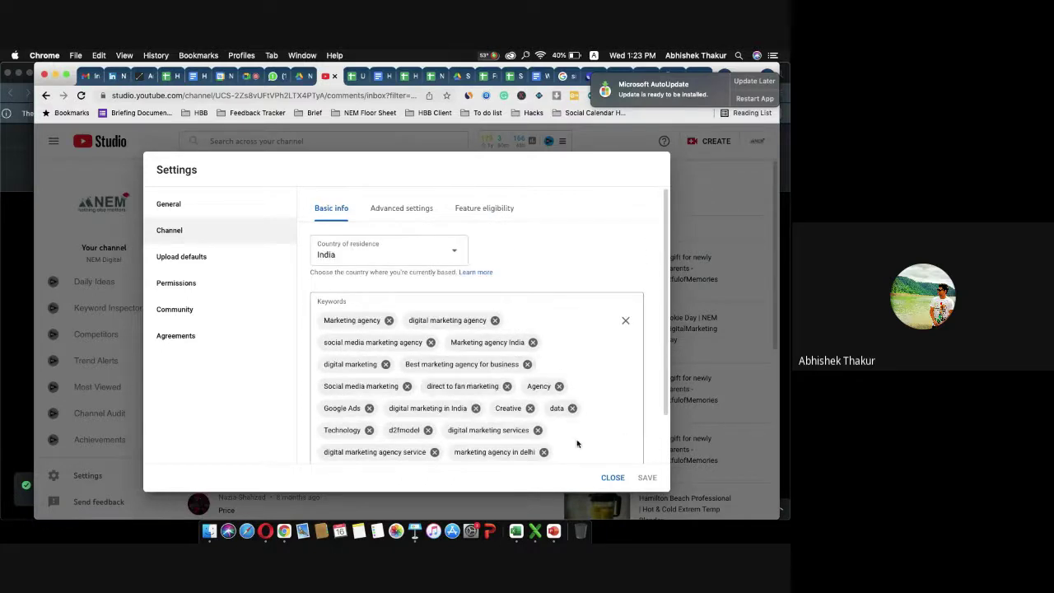
scroll(561, 362, down, 2)
scroll(556, 365, up, 2)
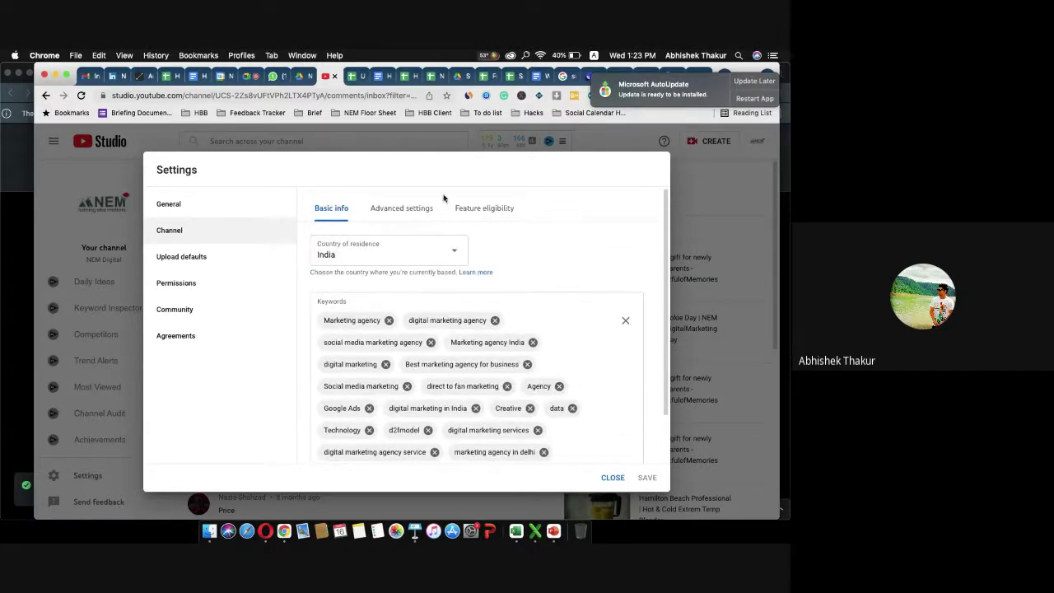
In the channel's advanced settings, set the audience to "No, set this channel as not made for kids"
click(398, 215)
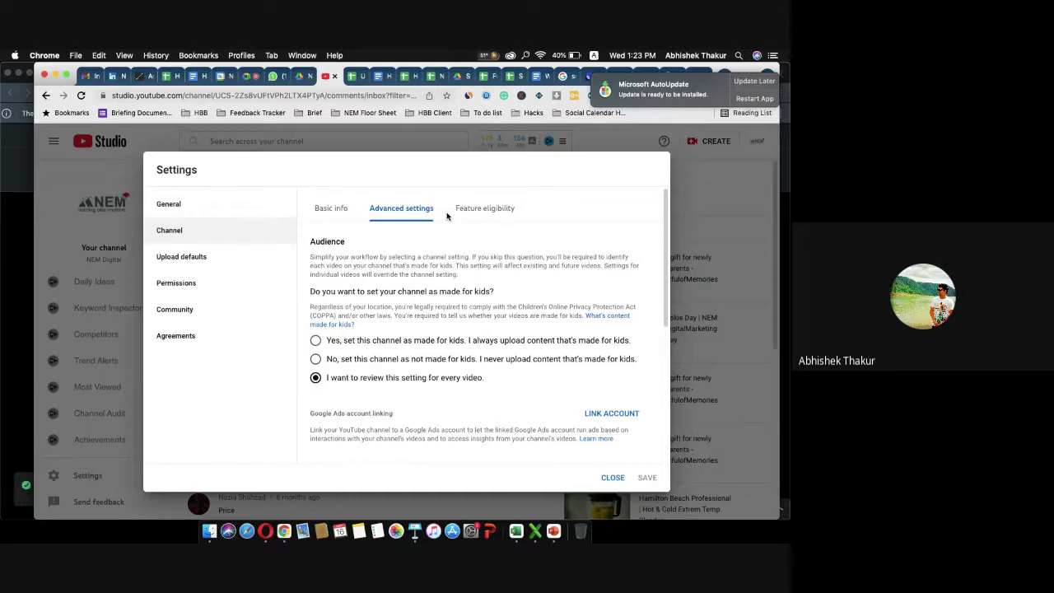
scroll(444, 296, down, 3)
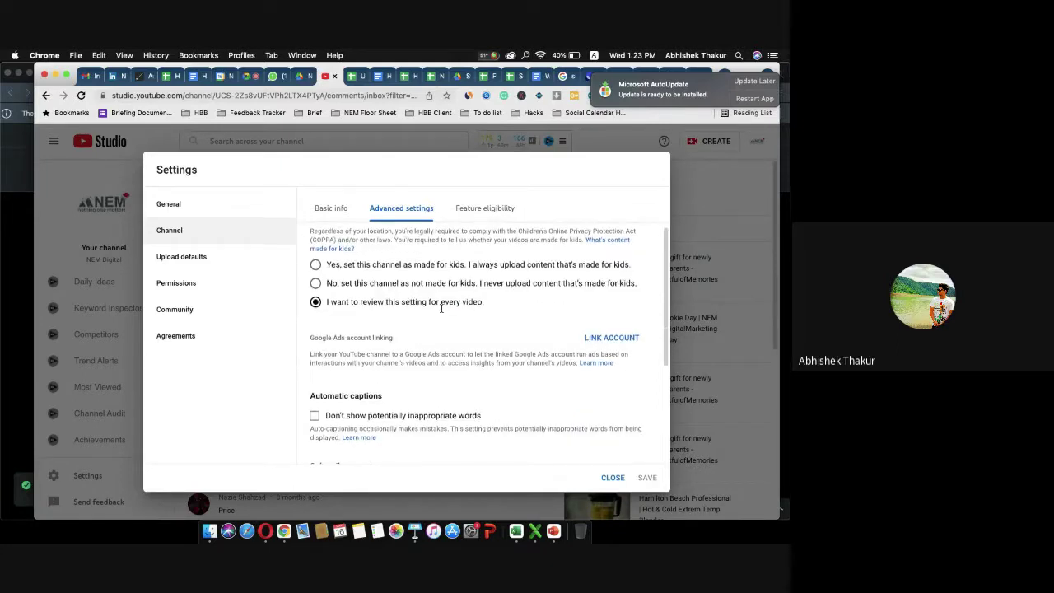
scroll(441, 307, down, 1)
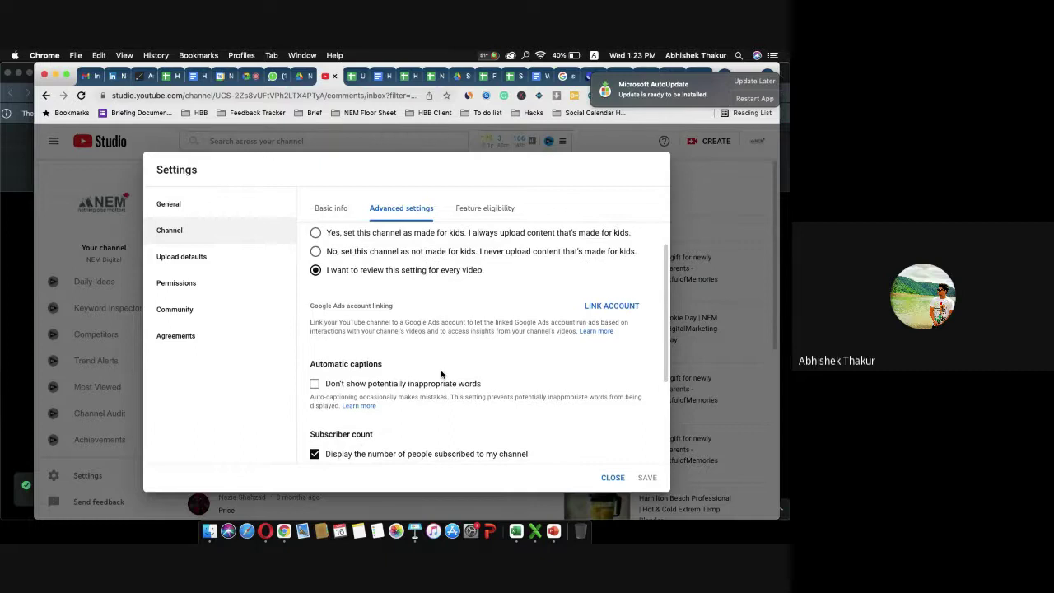
scroll(441, 375, down, 2)
scroll(442, 375, up, 6)
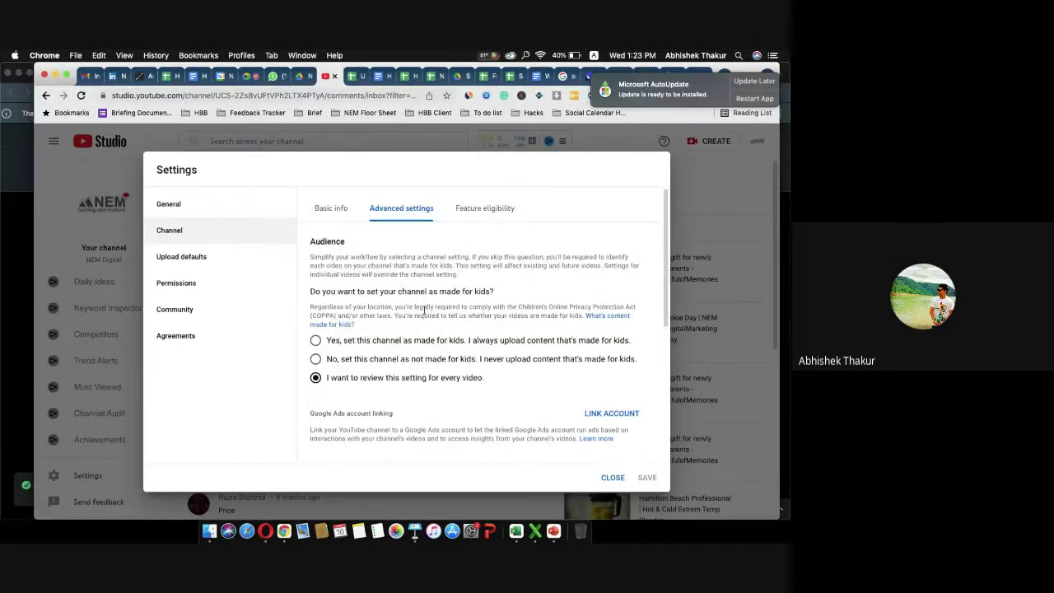
scroll(413, 326, down, 1)
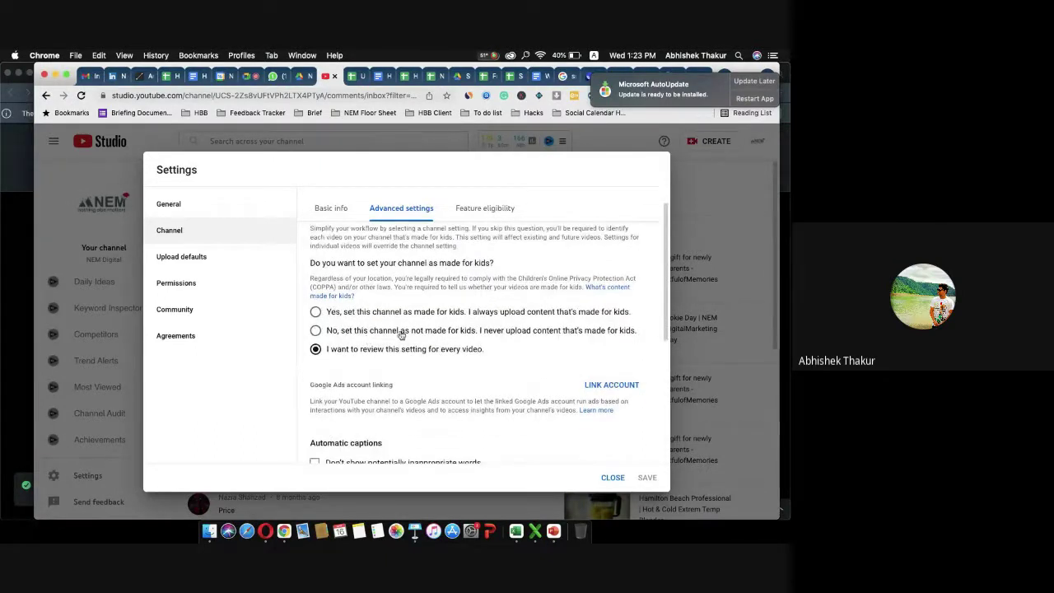
scroll(375, 354, down, 1)
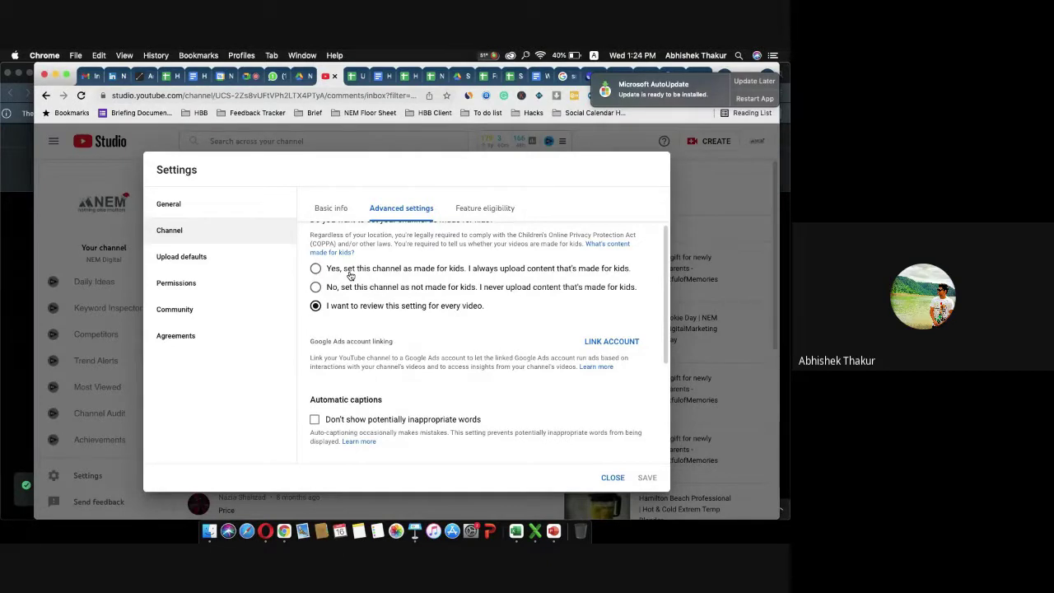
click(315, 290)
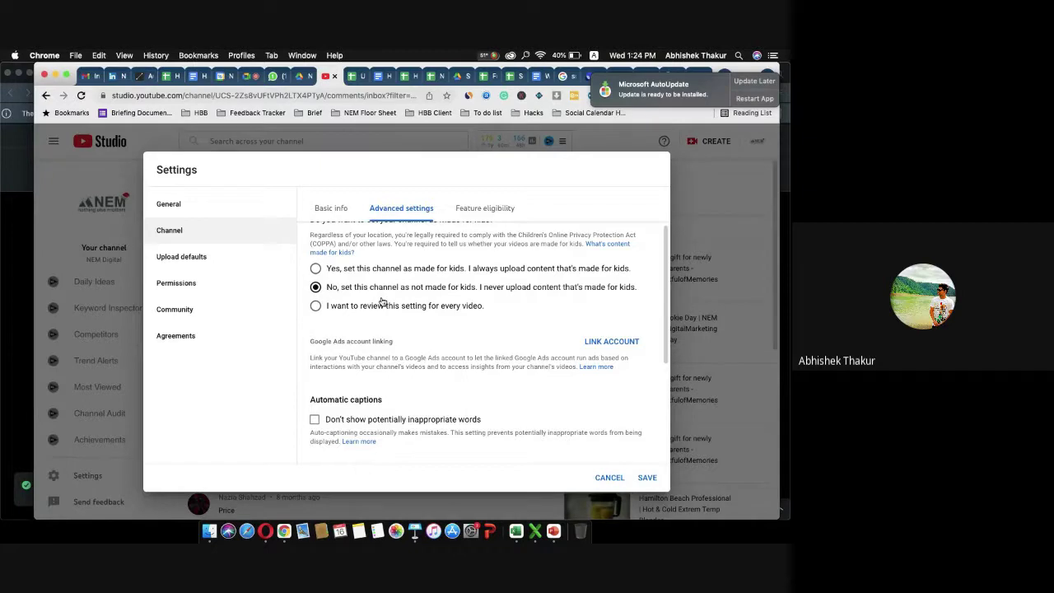
Review the channel's Google Ads linking, automatic captions, subscriber count and advertisement settings, as well as its feature eligibility
scroll(449, 342, down, 2)
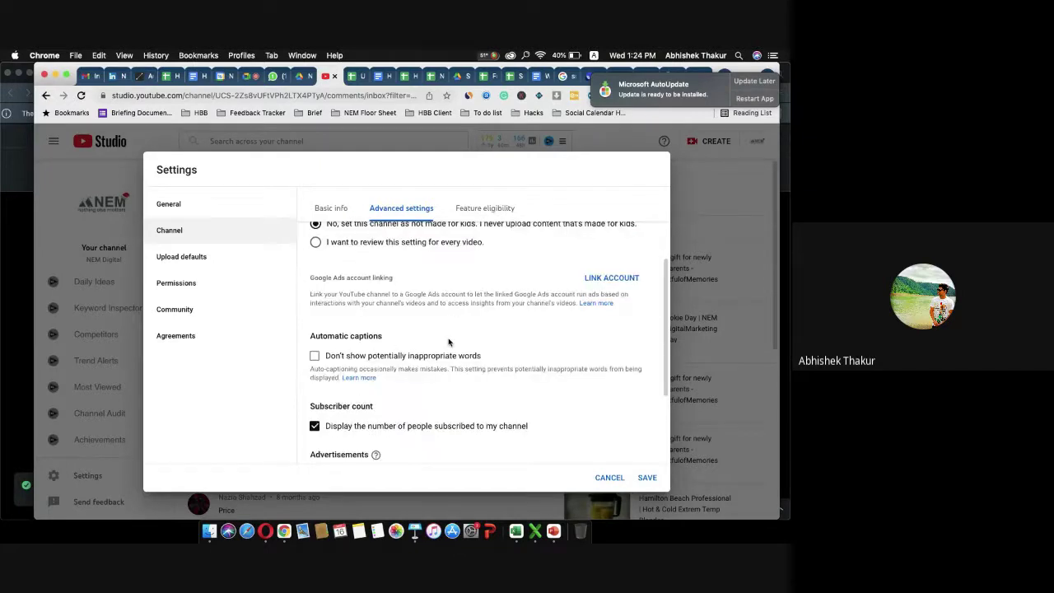
scroll(530, 323, up, 2)
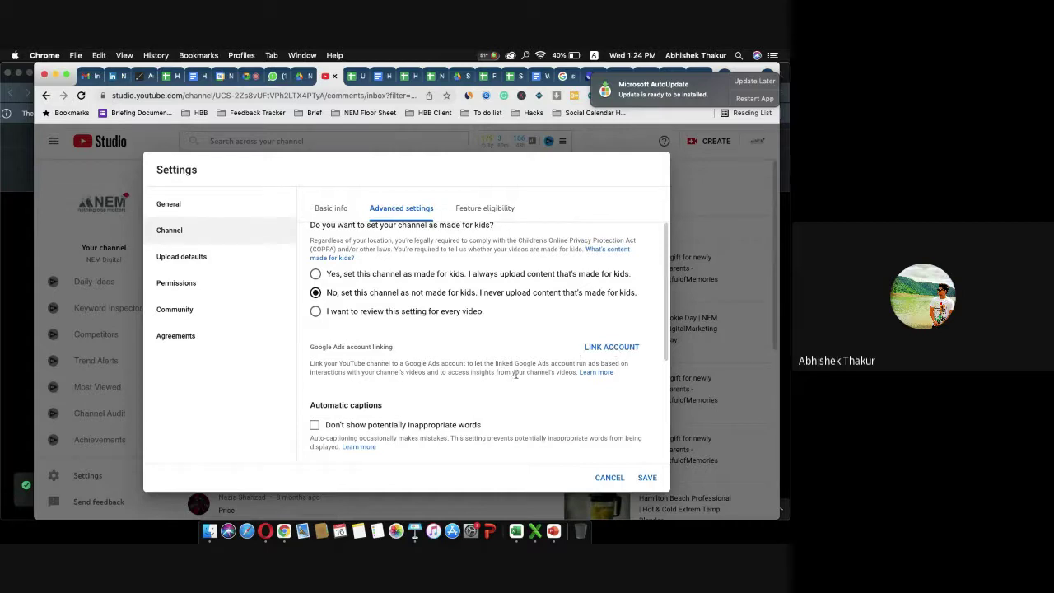
scroll(447, 414, down, 3)
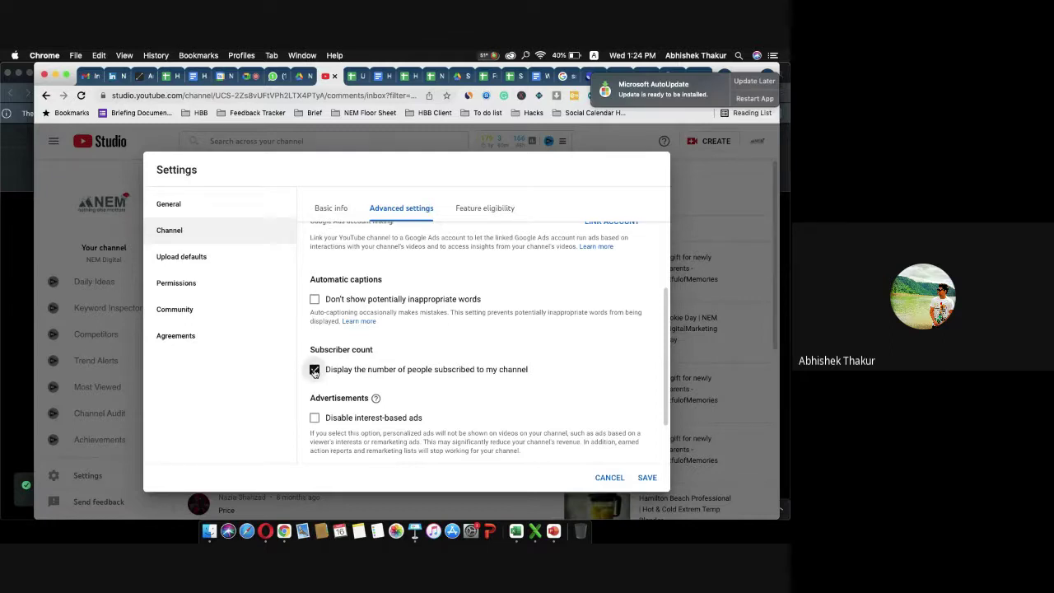
scroll(428, 346, down, 2)
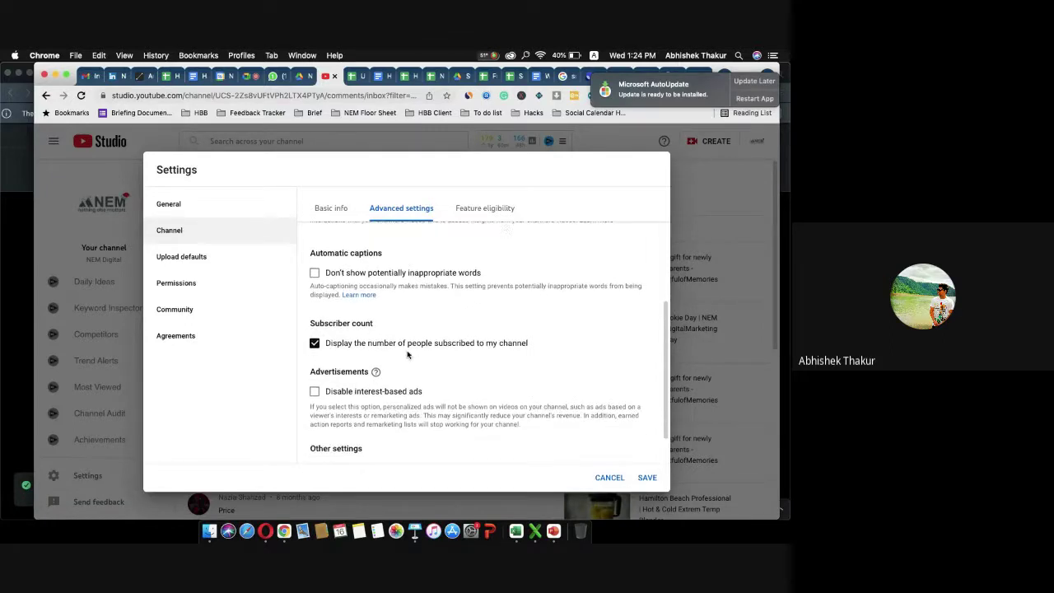
click(495, 207)
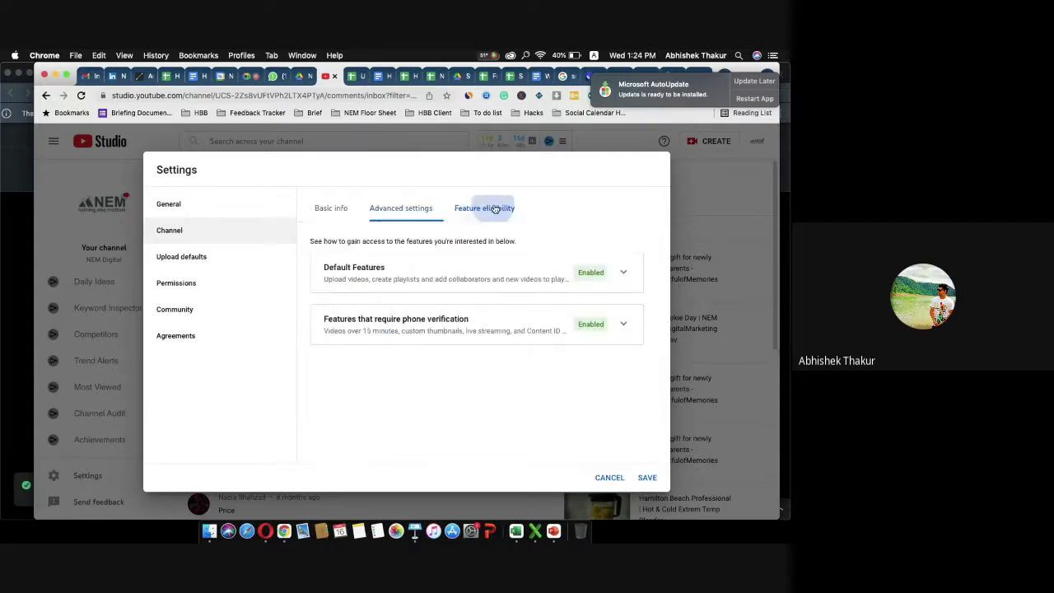
Open the upload defaults and examine the default video title and description, including the description's hashtags
click(180, 257)
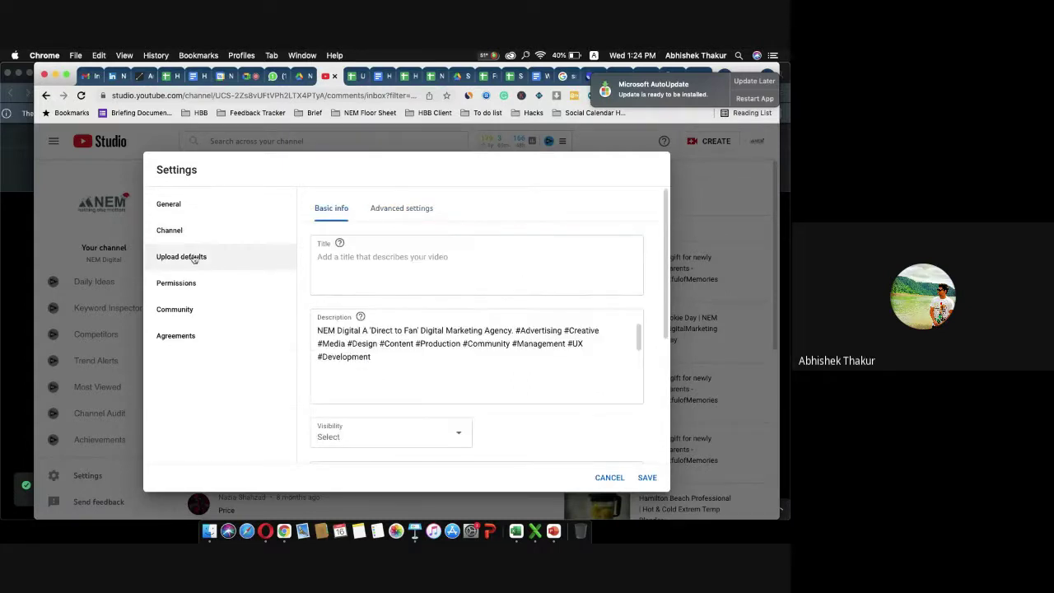
click(365, 259)
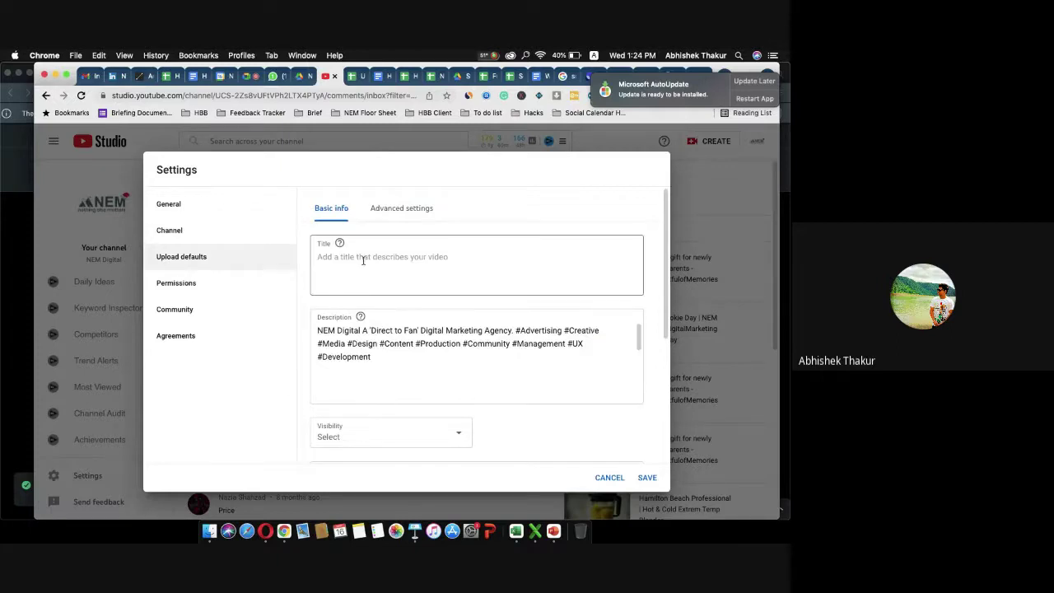
click(408, 267)
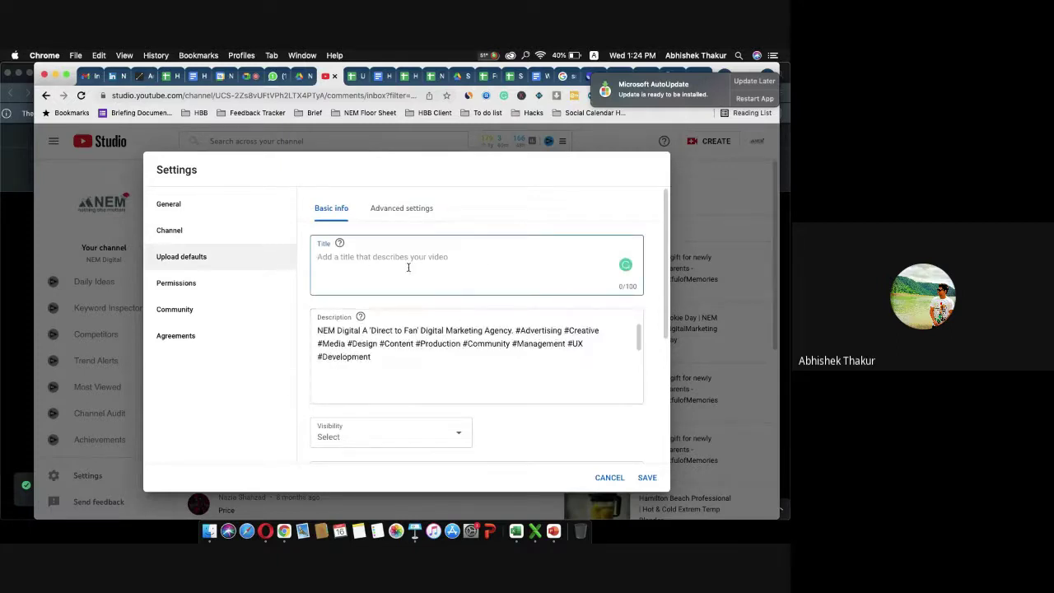
click(395, 374)
scroll(395, 374, down, 2)
scroll(394, 374, down, 5)
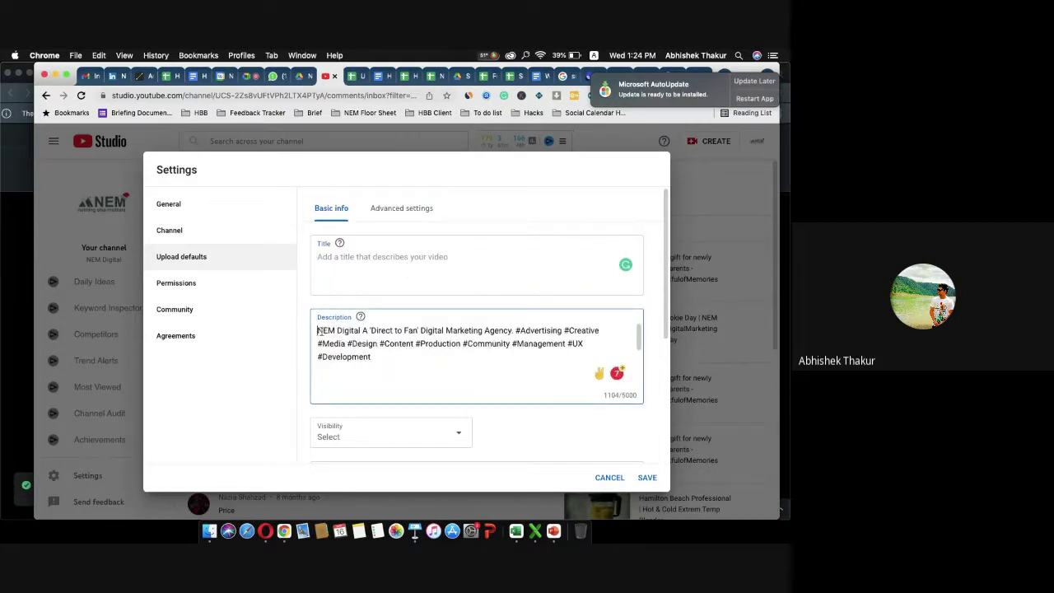
click(379, 356)
scroll(390, 382, down, 1)
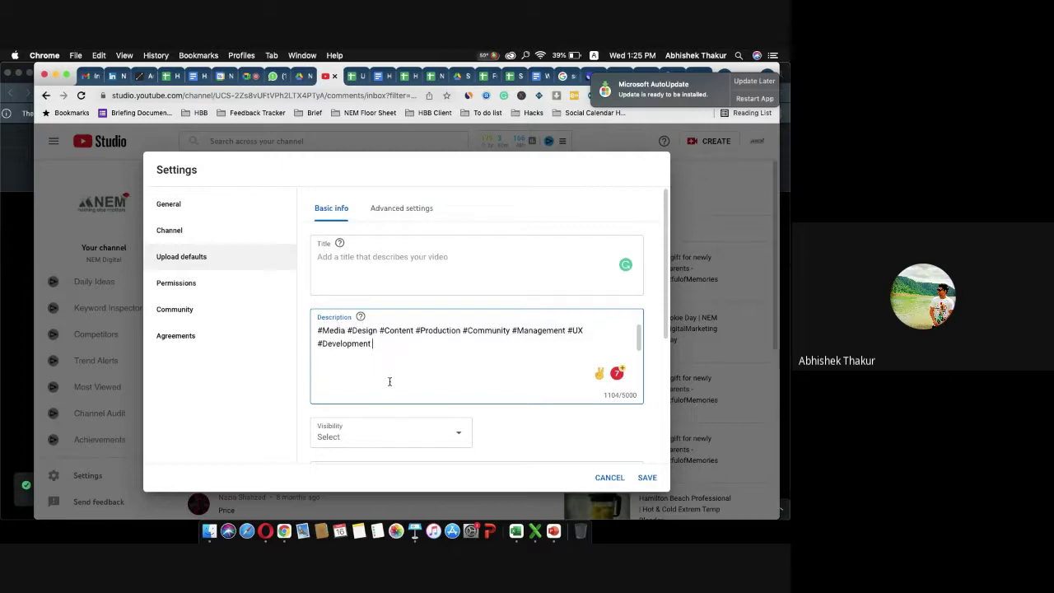
Review the channel's permissions and the community automated filters, including moderators, approved users, hidden users, blocked words and link blocking
click(186, 281)
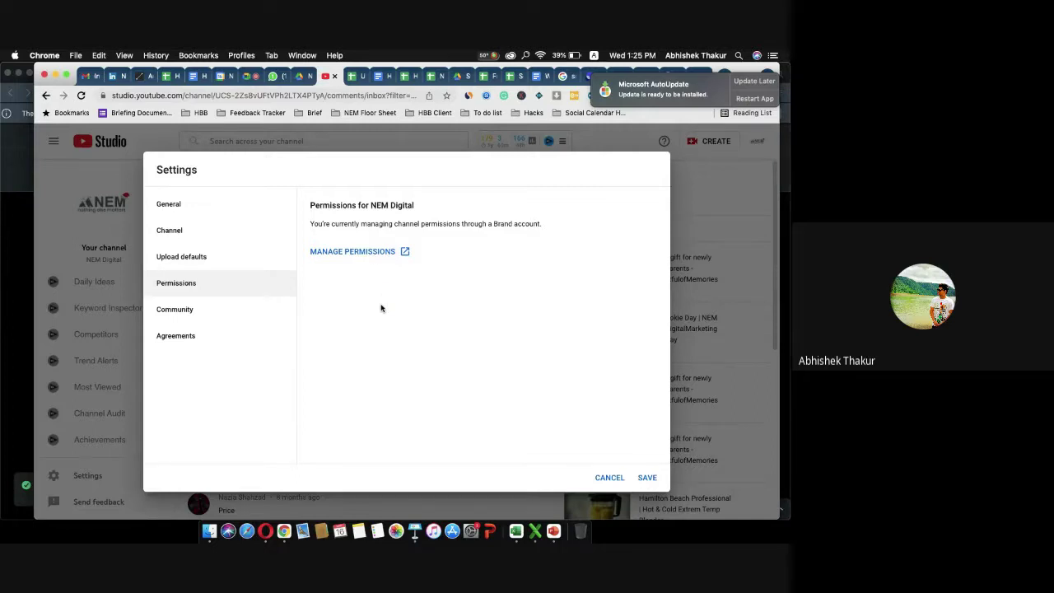
click(294, 308)
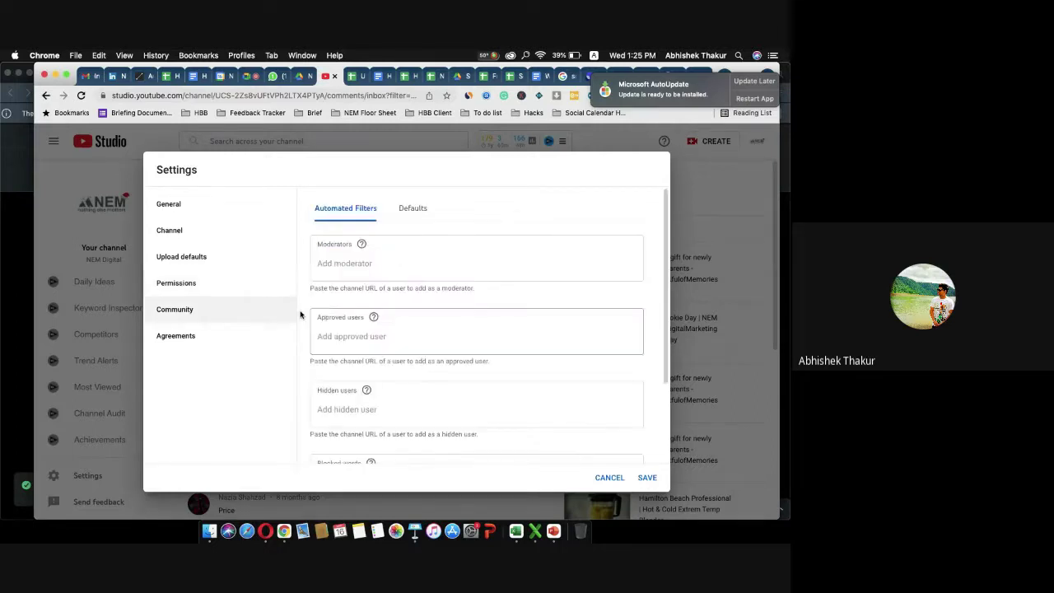
scroll(354, 321, down, 1)
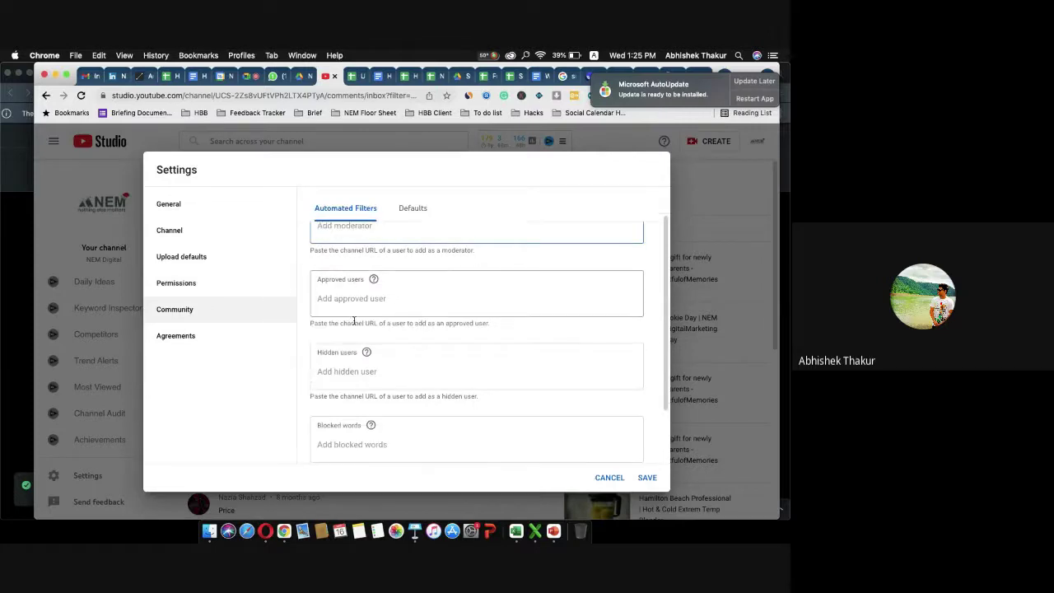
scroll(399, 341, down, 2)
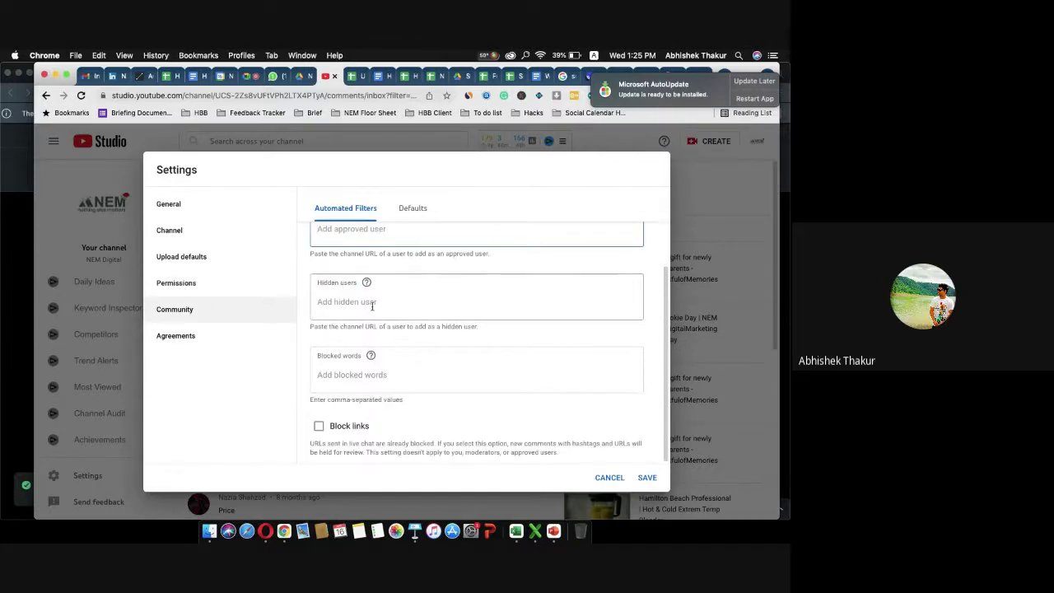
click(382, 372)
scroll(455, 278, up, 1)
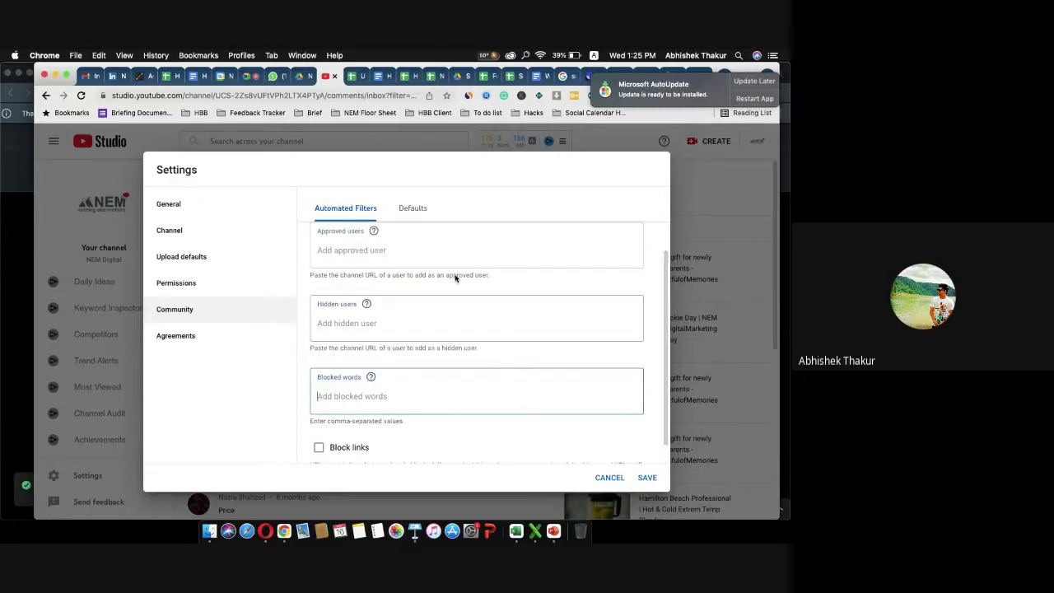
scroll(455, 279, up, 3)
click(380, 271)
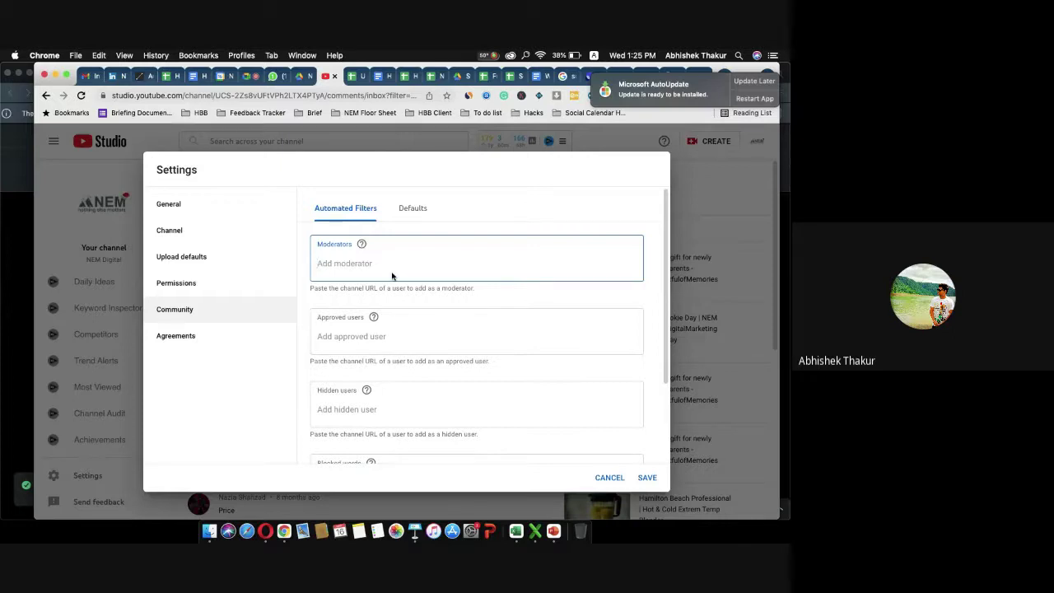
View the channel's agreements and close the settings, discarding the changes
click(219, 334)
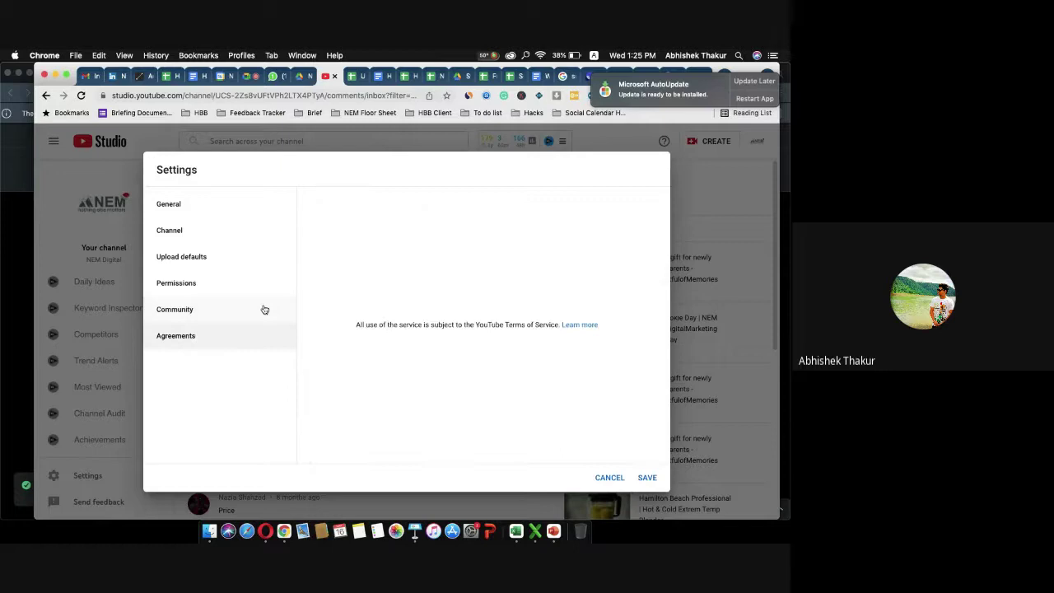
click(609, 478)
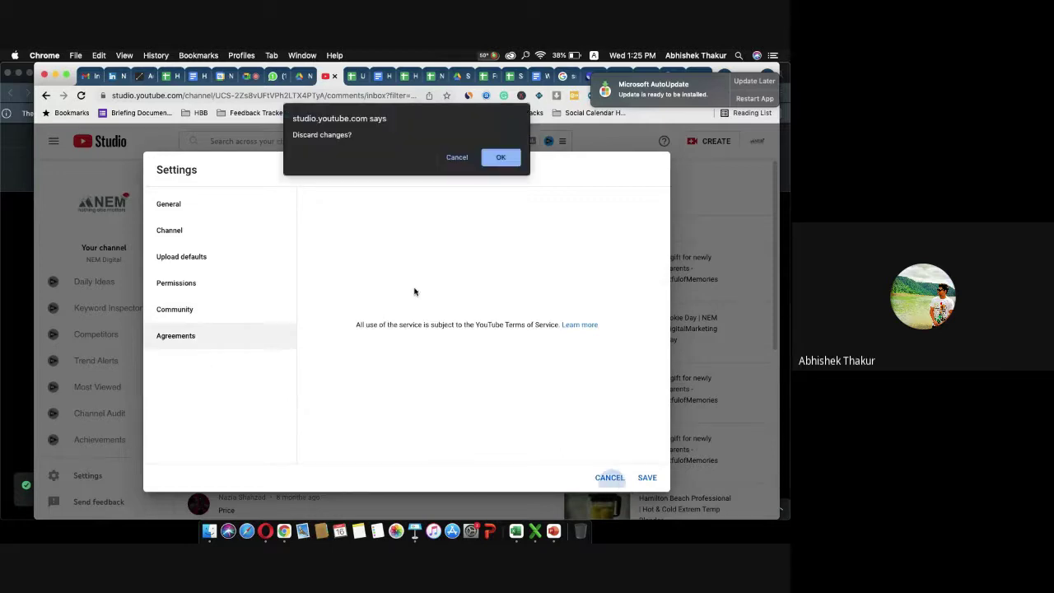
click(501, 157)
Open the channel analytics overview and examine the views, watch time, subscribers and top videos for the last 28 days
scroll(93, 329, up, 5)
click(87, 367)
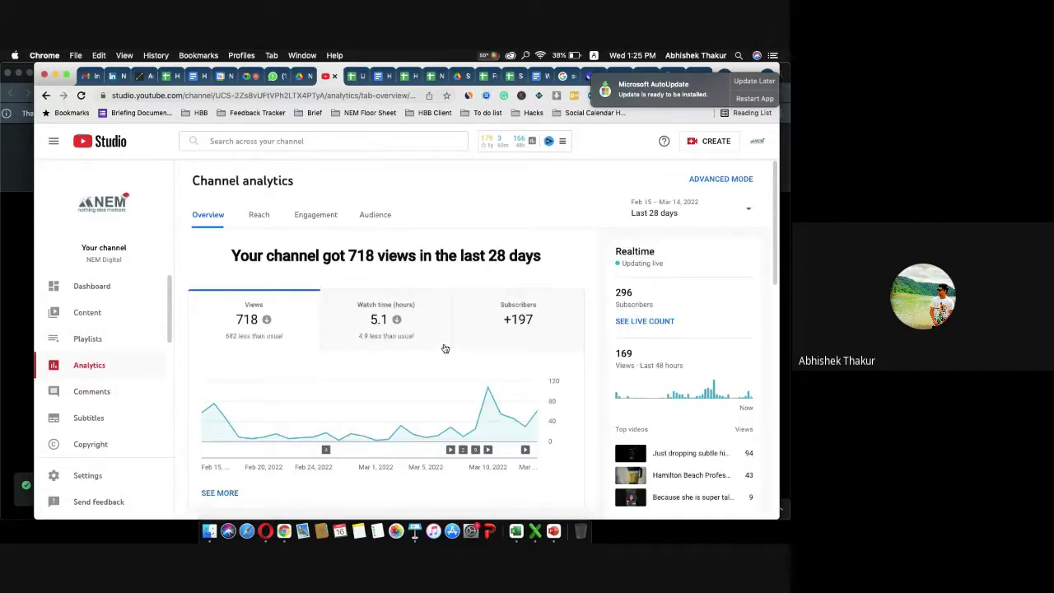
click(719, 219)
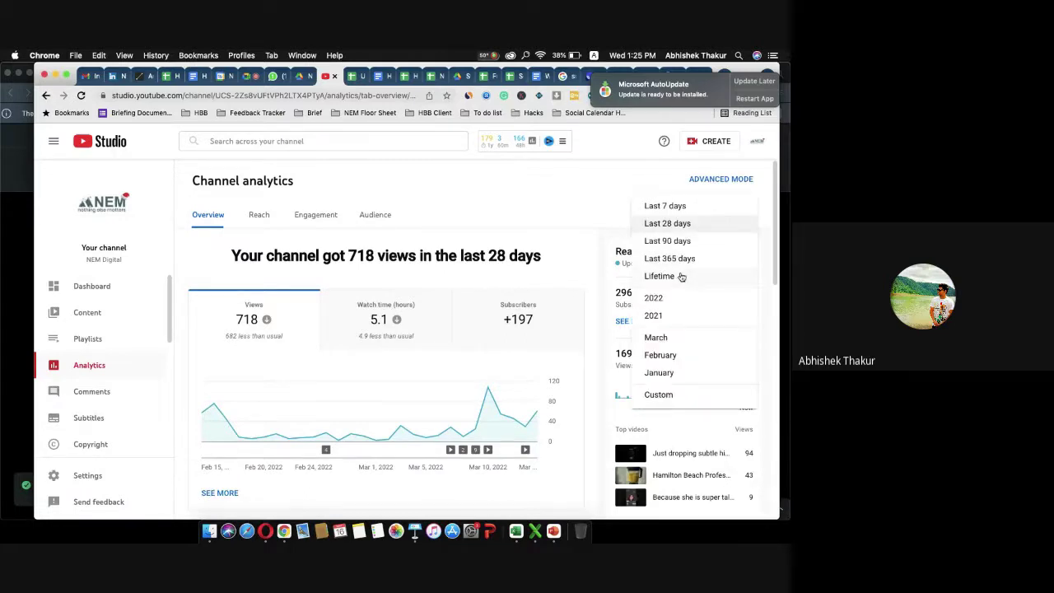
click(550, 237)
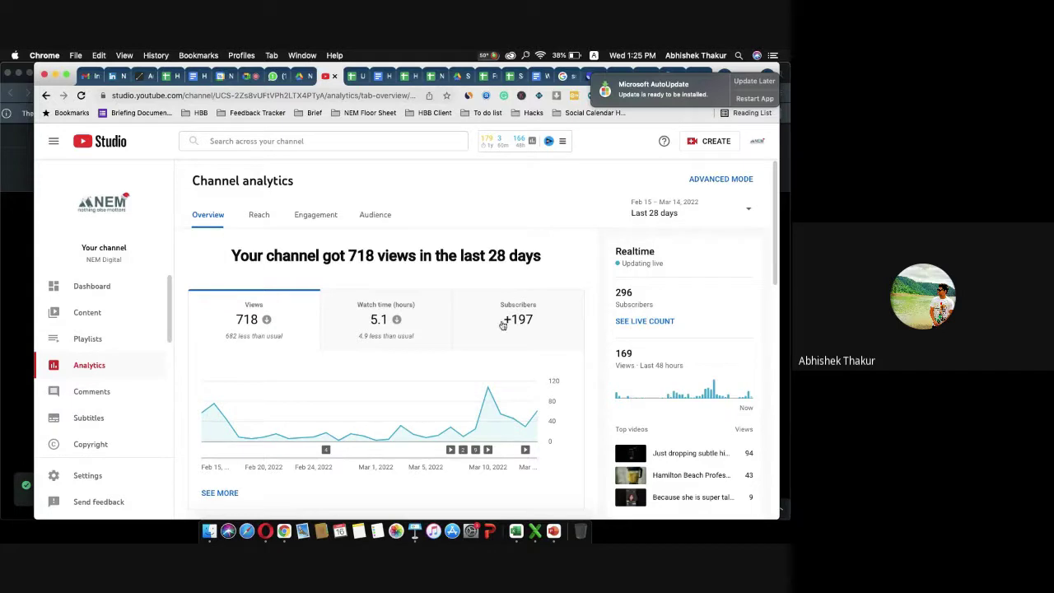
scroll(503, 327, down, 2)
scroll(502, 326, down, 5)
scroll(503, 326, up, 7)
scroll(303, 300, down, 3)
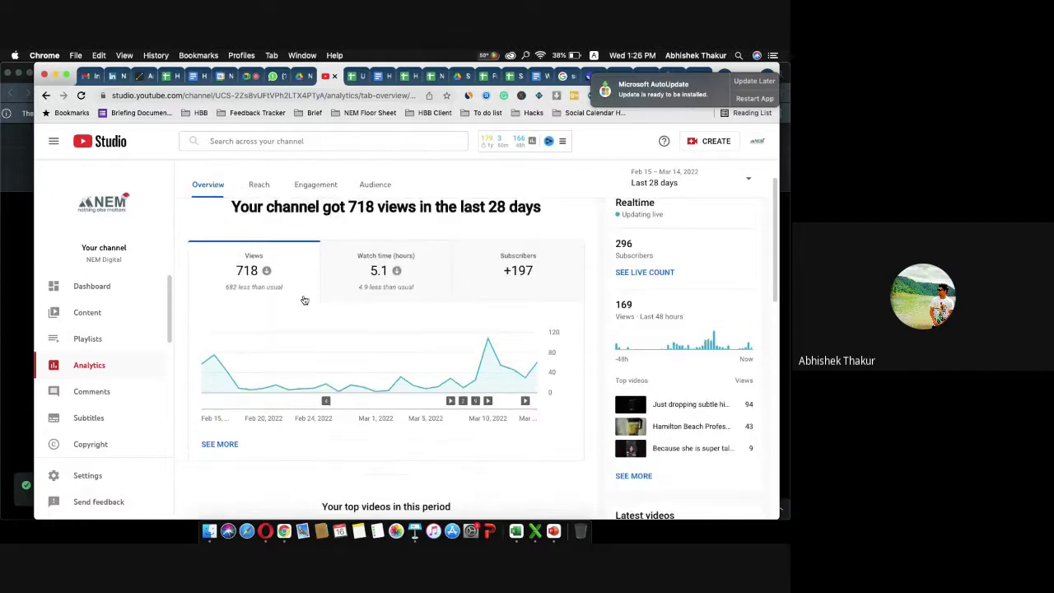
scroll(303, 300, up, 3)
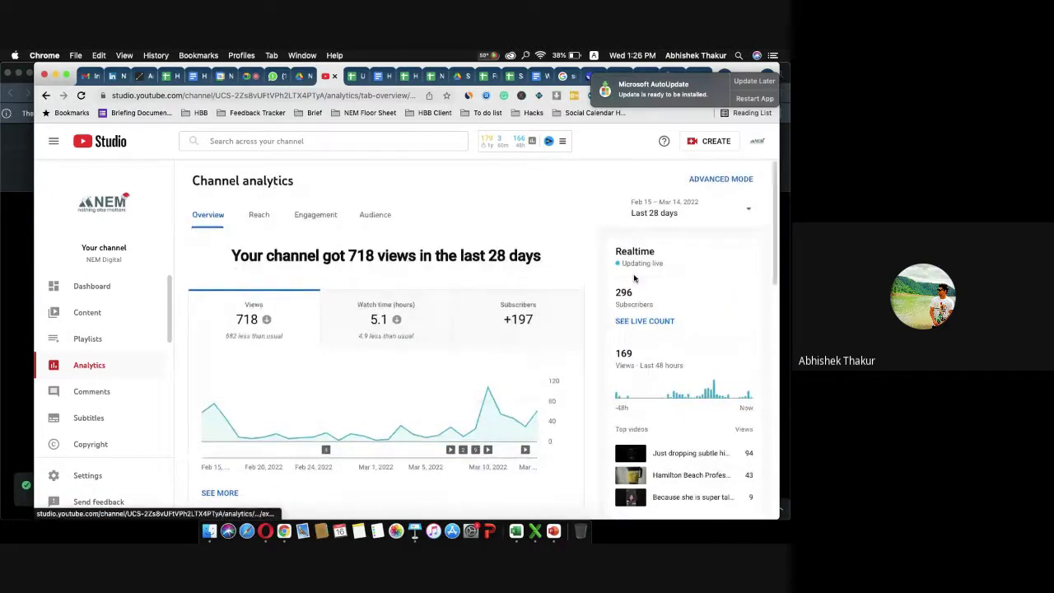
Set the analytics period to February and review that month's views, watch time and subscribers
click(687, 212)
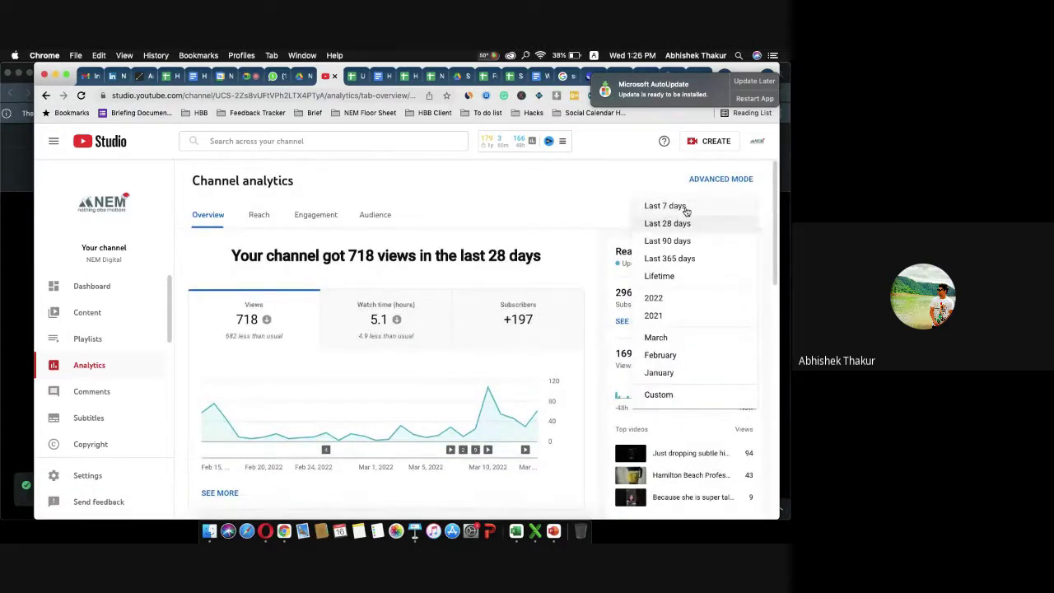
click(660, 360)
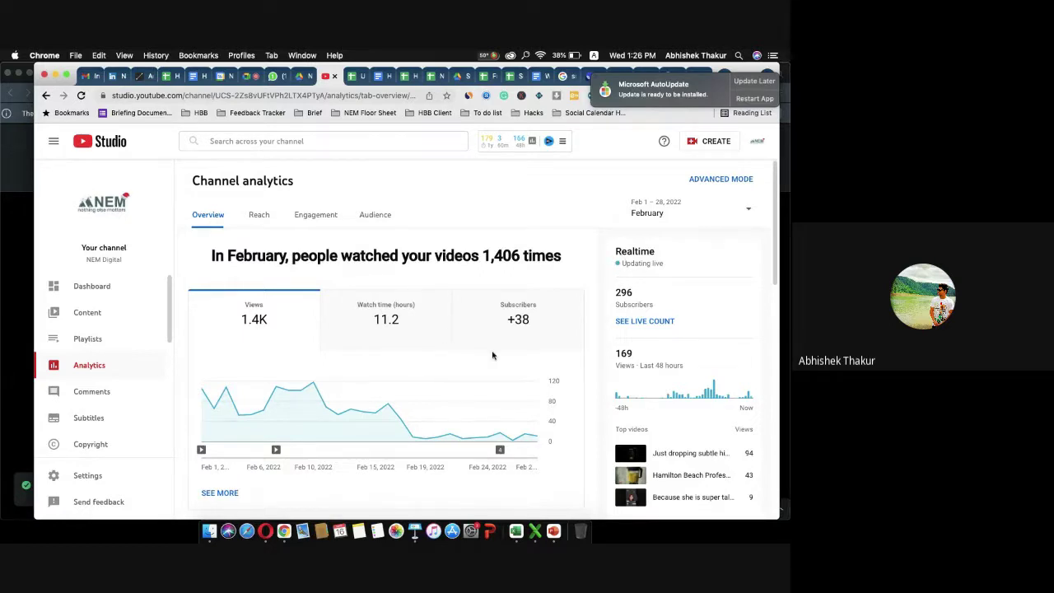
scroll(493, 355, down, 1)
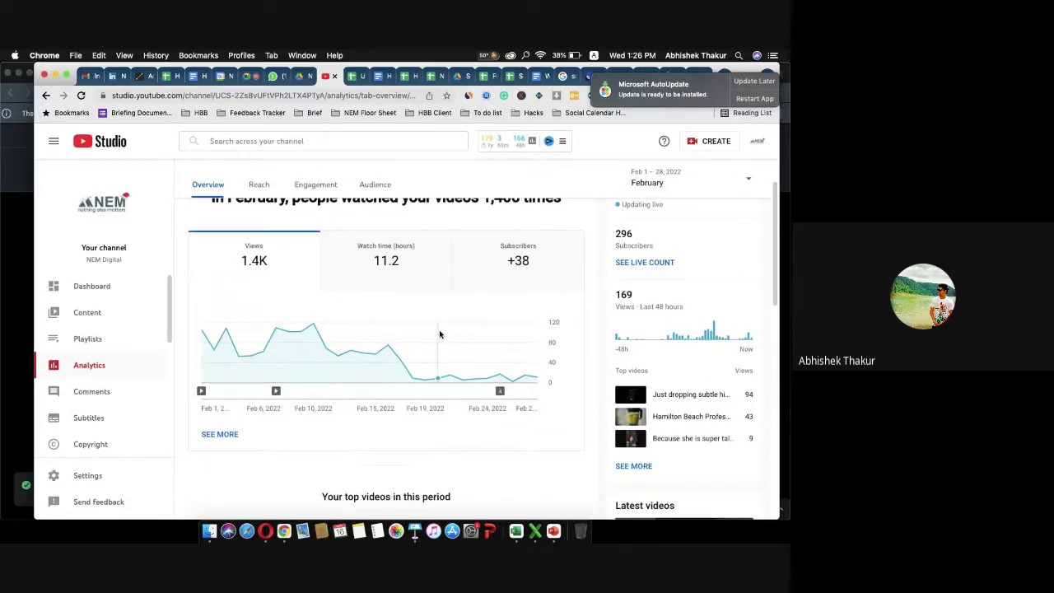
scroll(440, 334, up, 1)
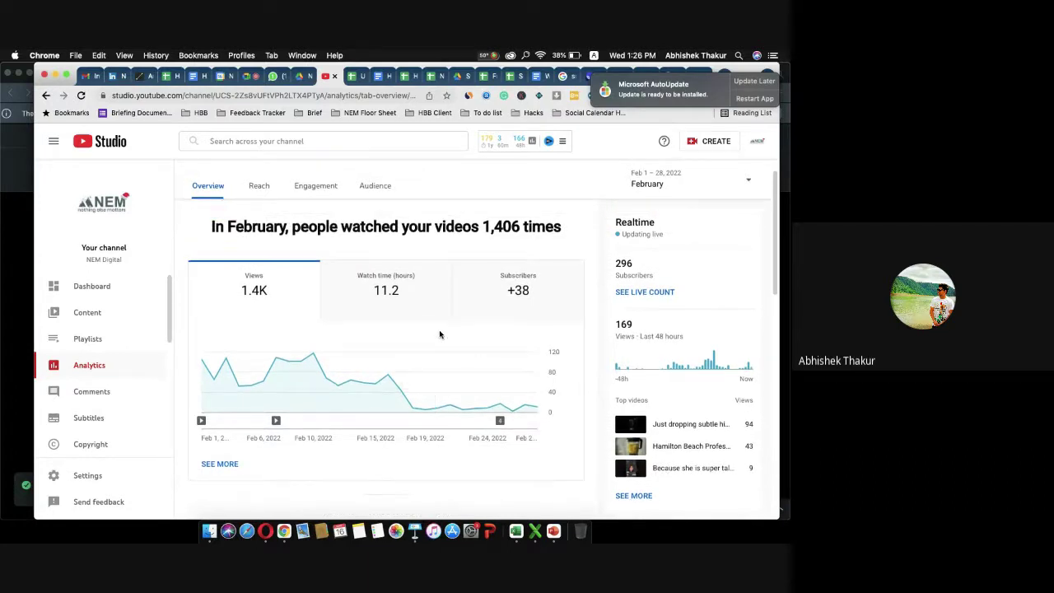
scroll(449, 412, down, 6)
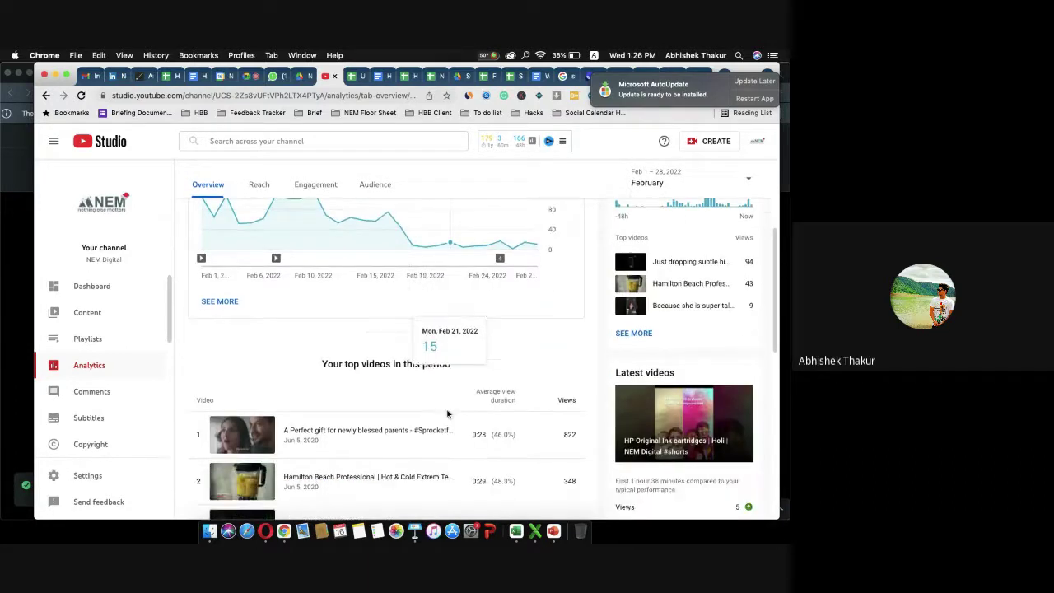
scroll(448, 415, up, 5)
Examine February's top videos by average view duration and views, along with the latest video's performance
scroll(419, 329, down, 1)
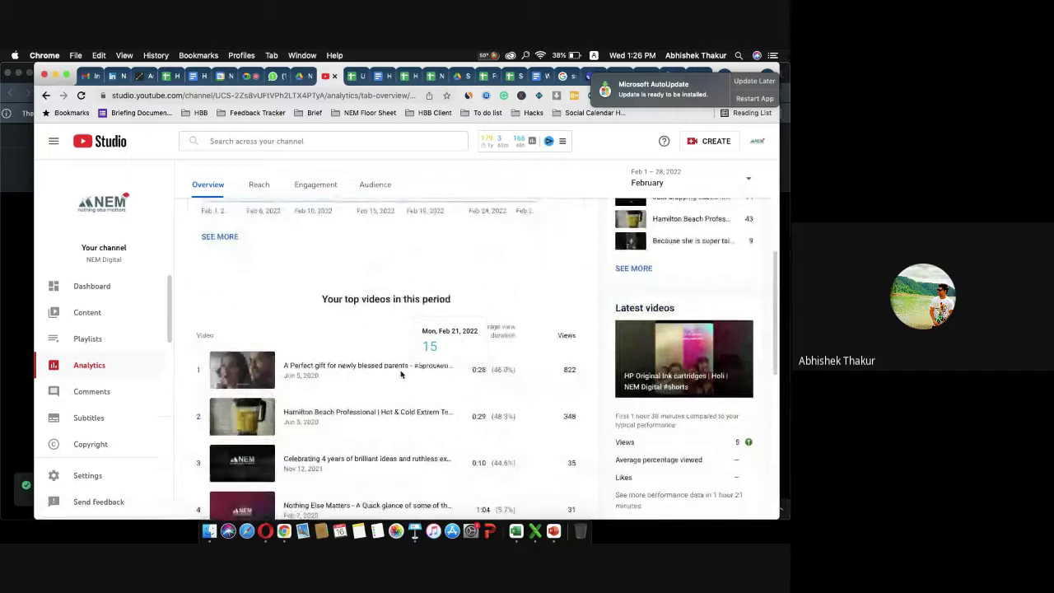
scroll(531, 289, up, 1)
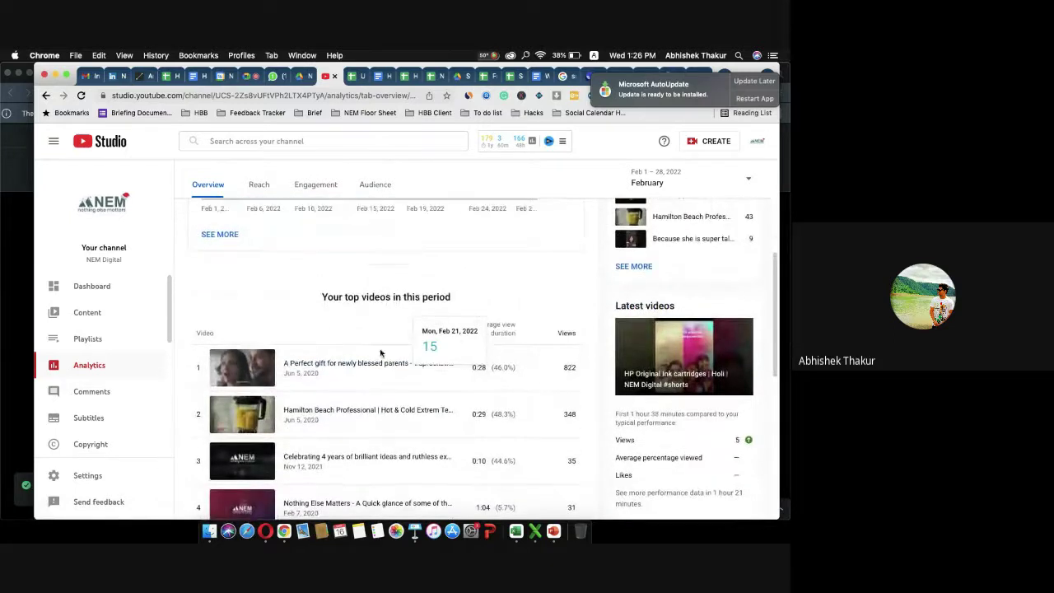
scroll(494, 375, down, 5)
scroll(680, 313, up, 2)
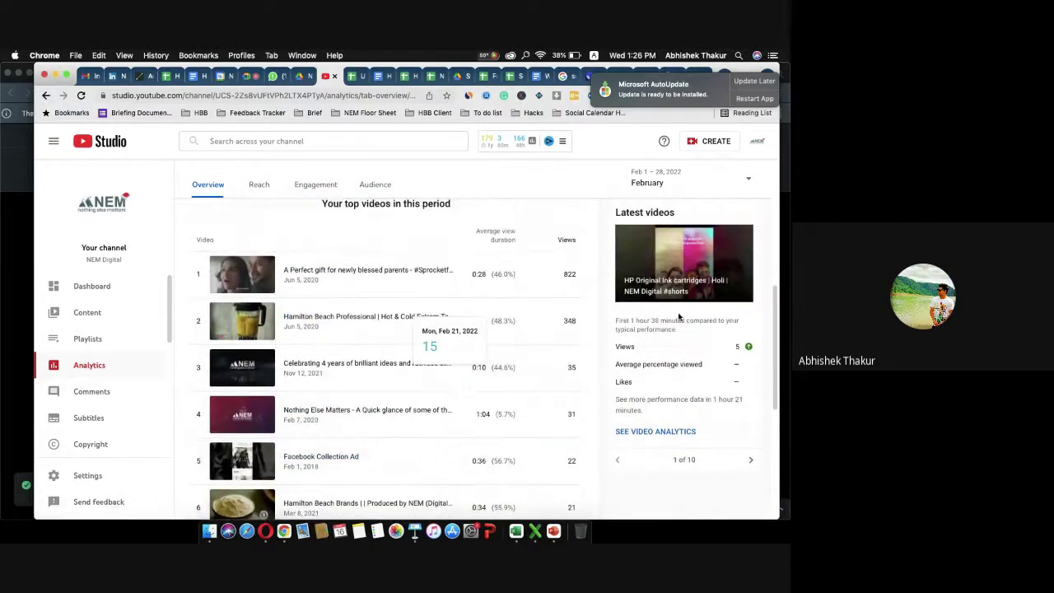
scroll(577, 387, down, 2)
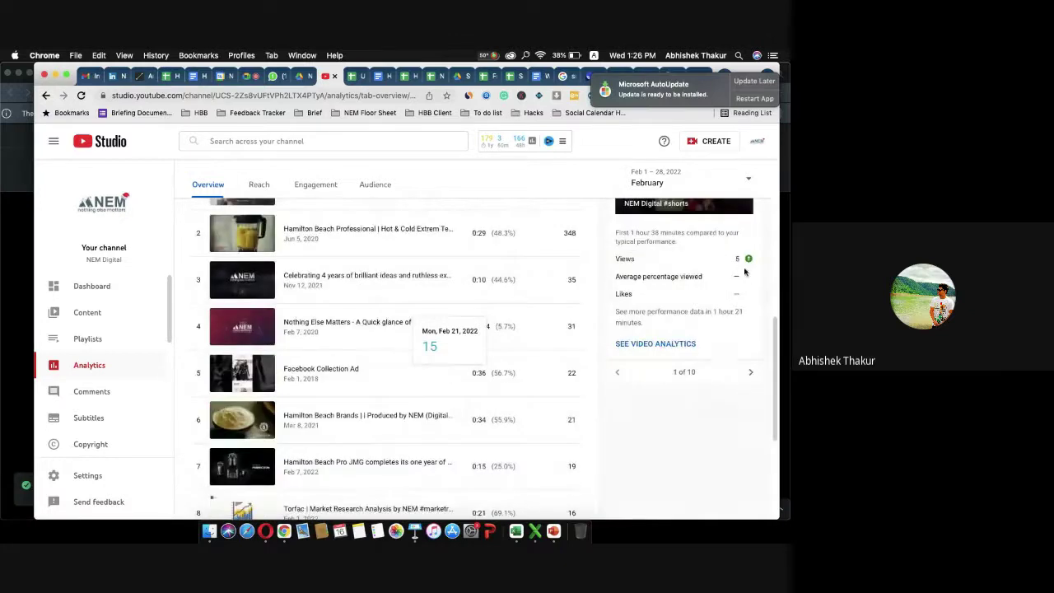
scroll(560, 403, down, 3)
scroll(520, 409, up, 15)
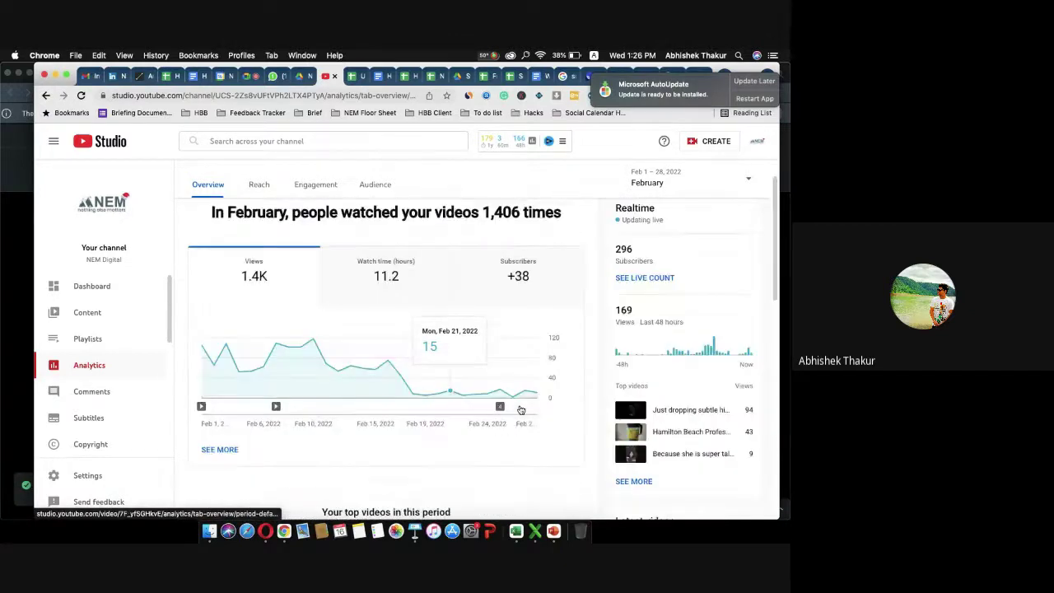
Highlight the realtime view count for the last 48 hours in the analytics overview
scroll(691, 387, down, 1)
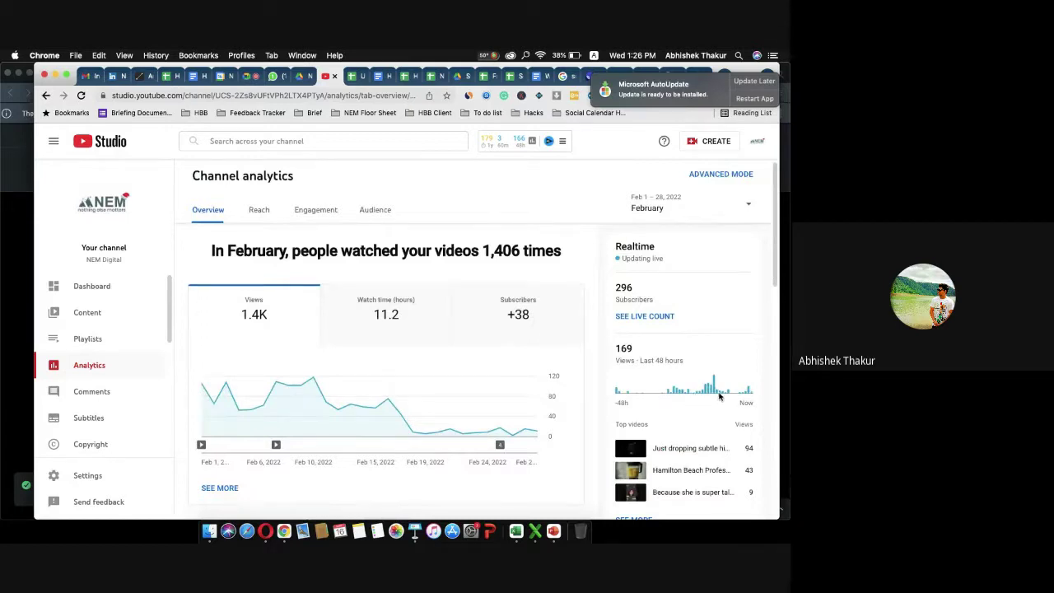
mouse_move(636, 353)
mouse_down()
mouse_move(616, 349)
mouse_move(639, 355)
mouse_up()
click(637, 353)
drag(636, 353, 614, 352)
click(632, 352)
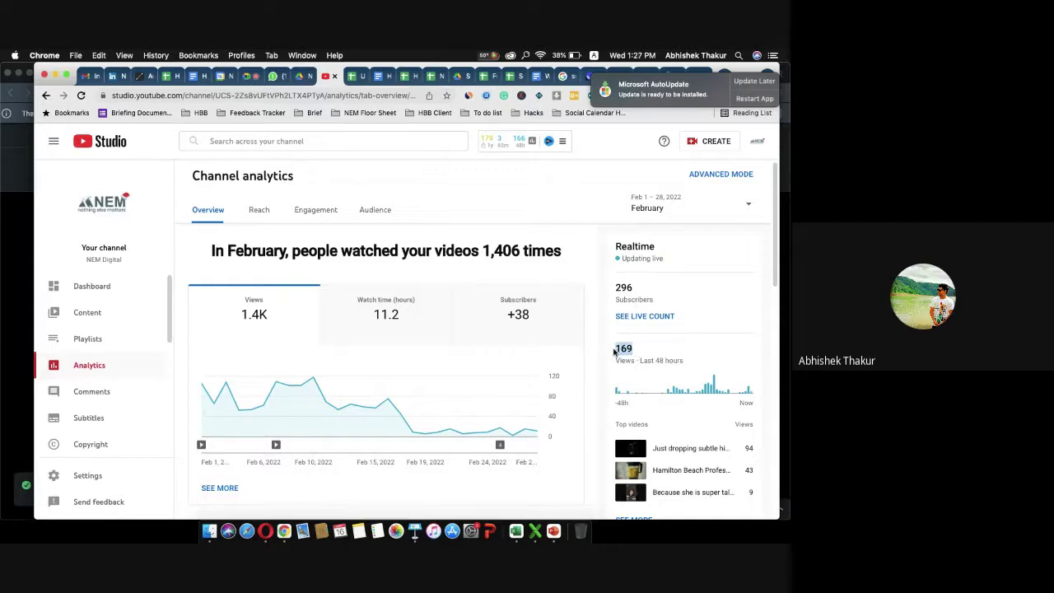